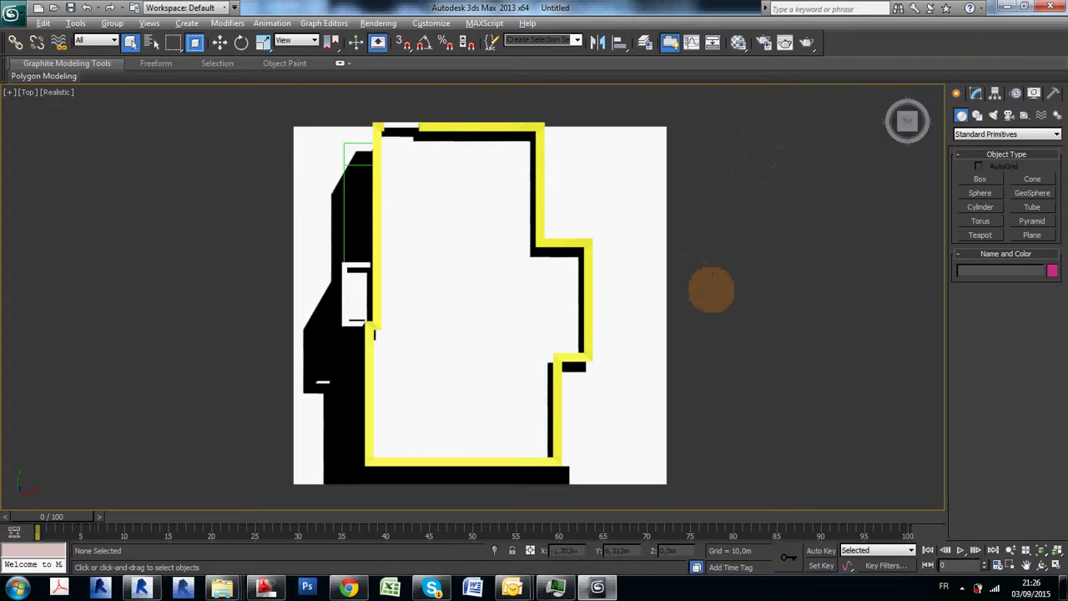
Maximize the front, perspective and realistic top viewports in turn, returning to the four-view layout in between and ending on the top viewport
key("alt+w")
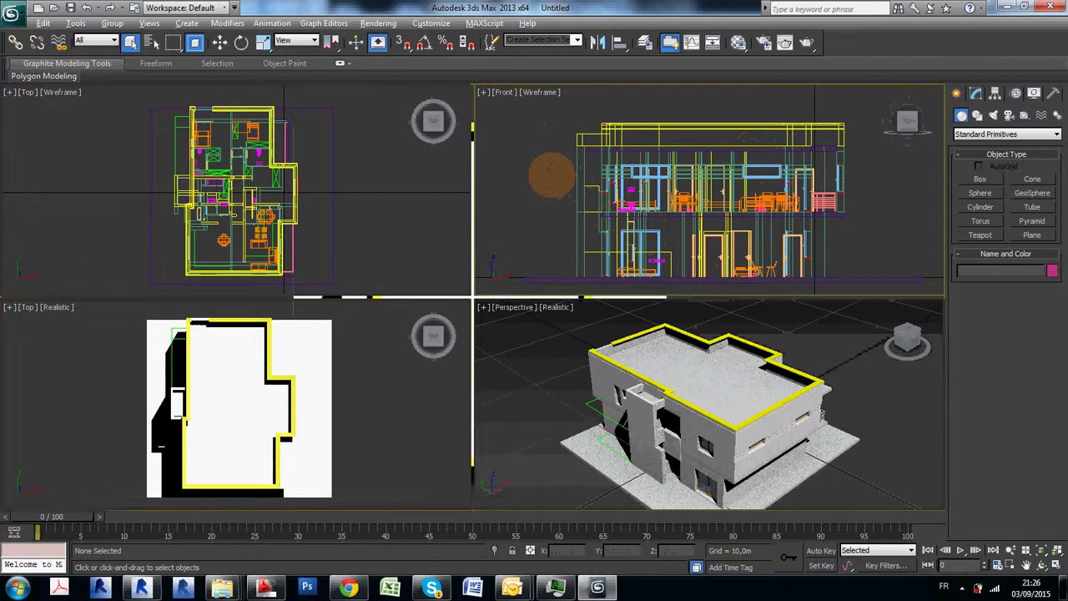
key("alt+w")
key("alt+w")
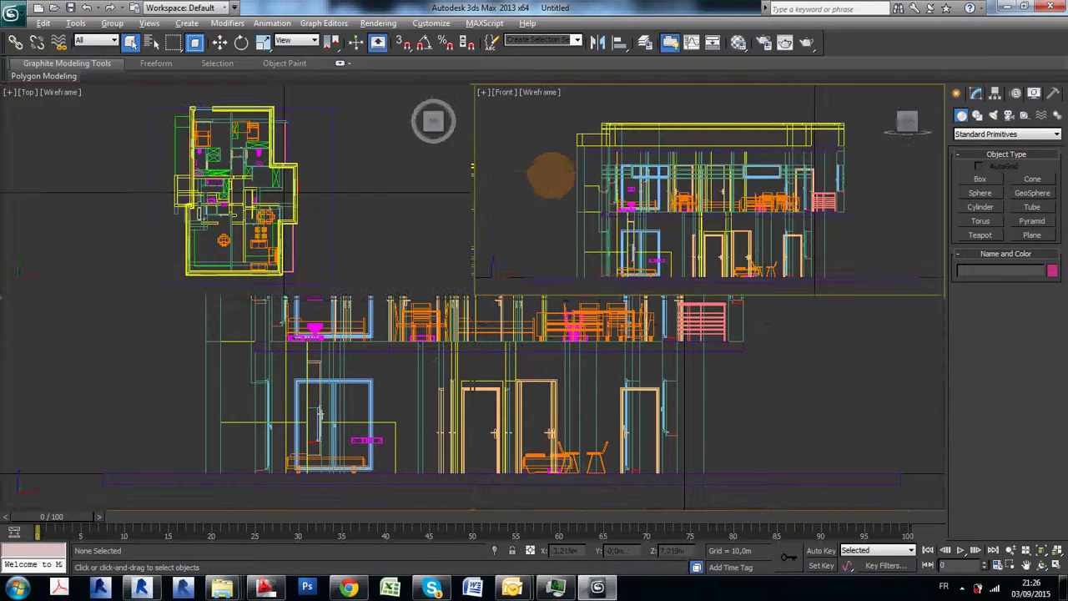
left_click(562, 346)
key("alt+w")
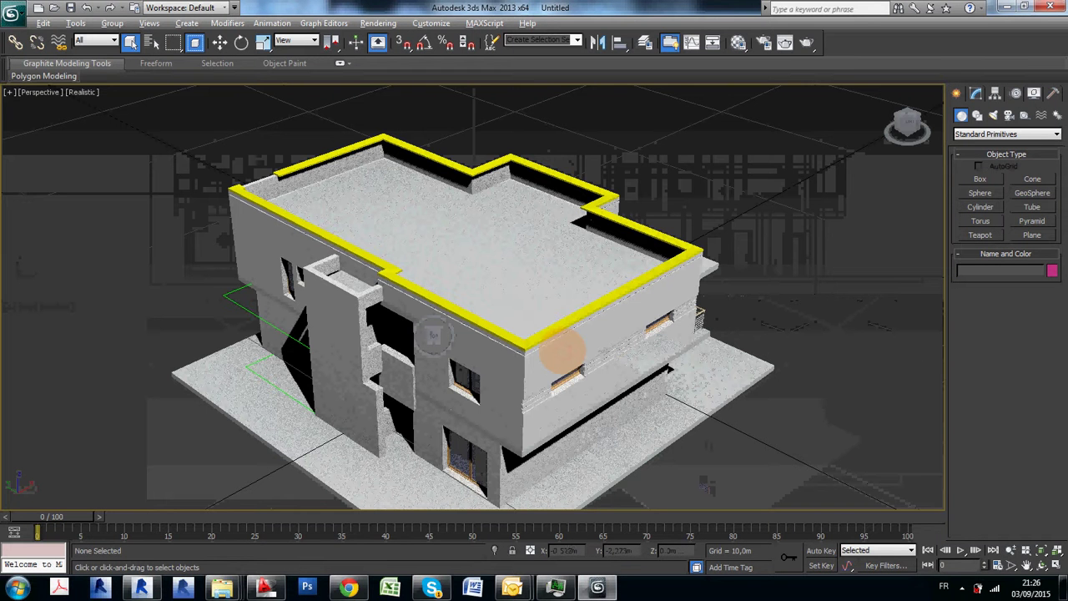
key("alt+w")
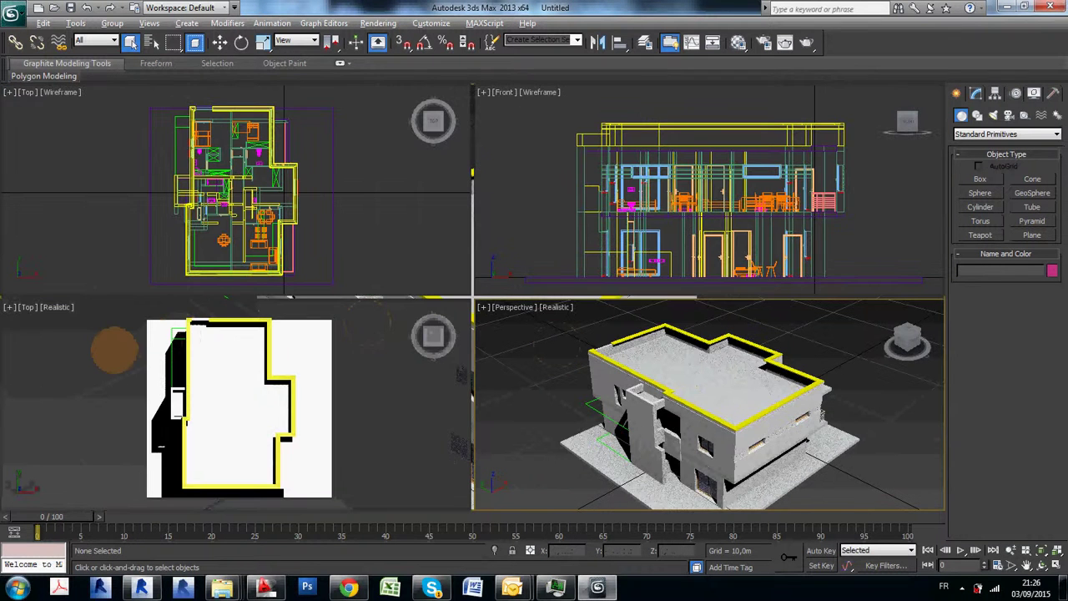
left_click(392, 401)
key("alt+w")
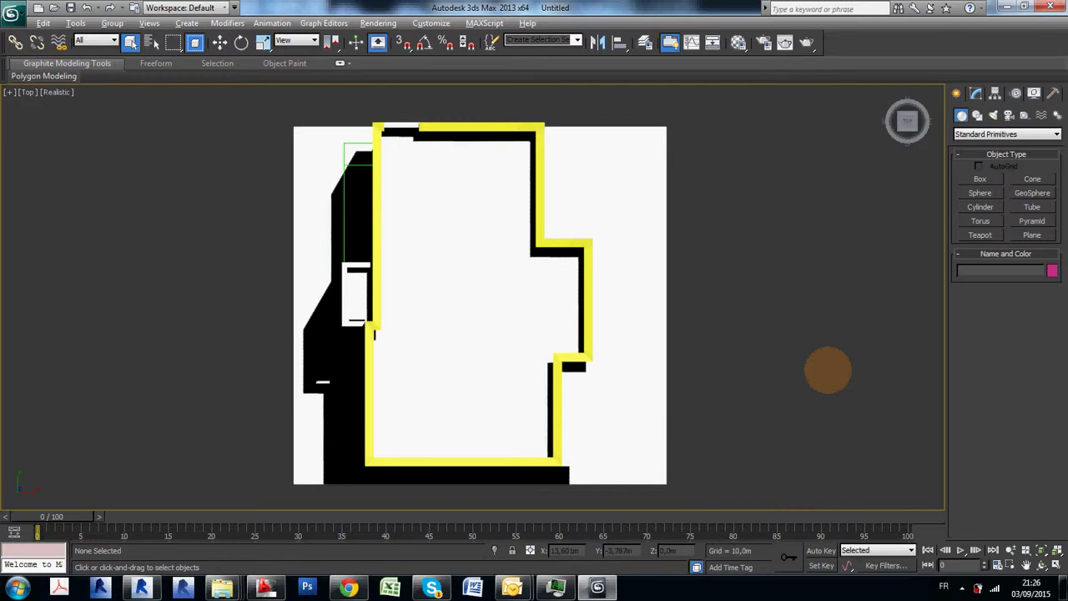
Cycle the maximized viewport through the left, front, top and bottom views of the house, ending on the top view
key("l")
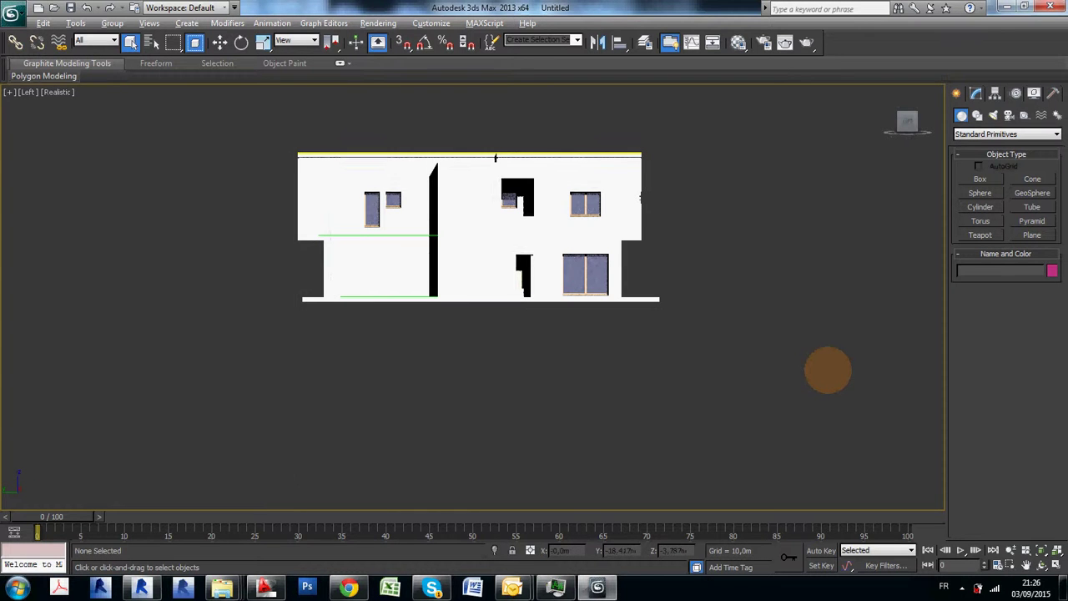
key("f")
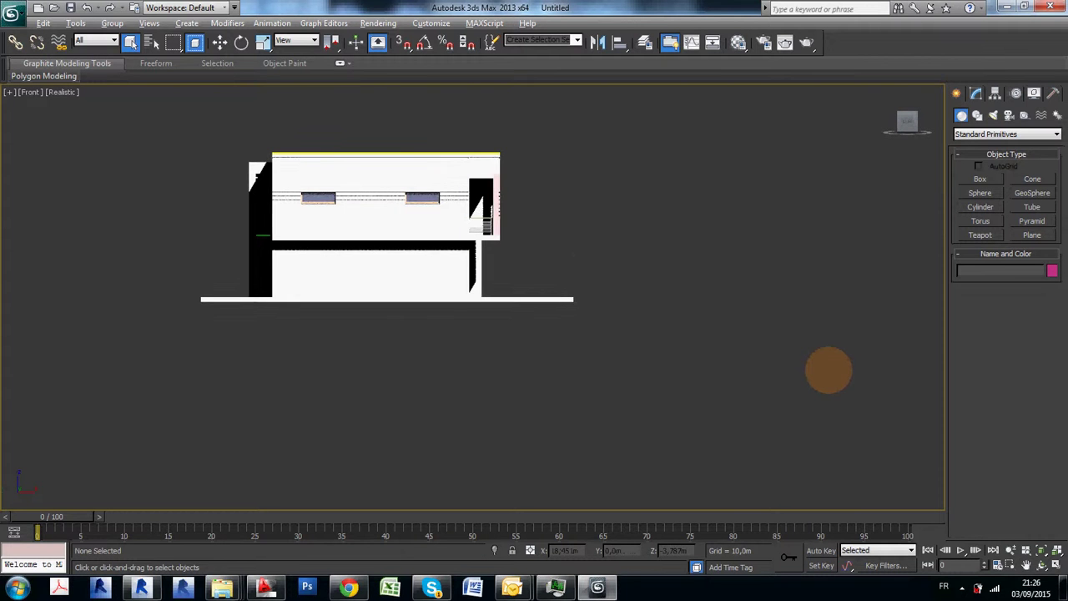
key("t")
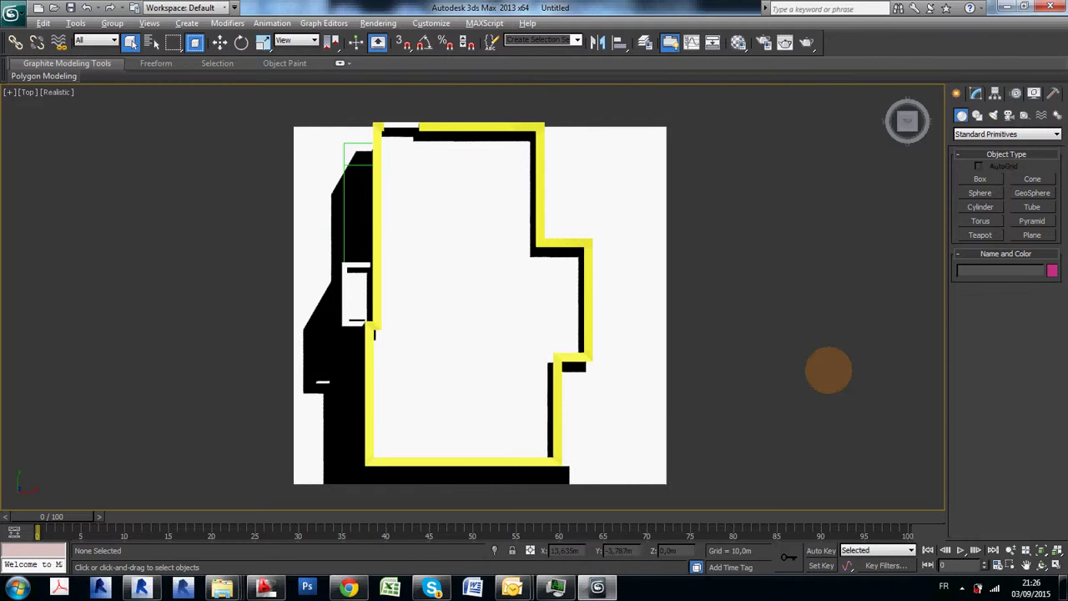
key("l")
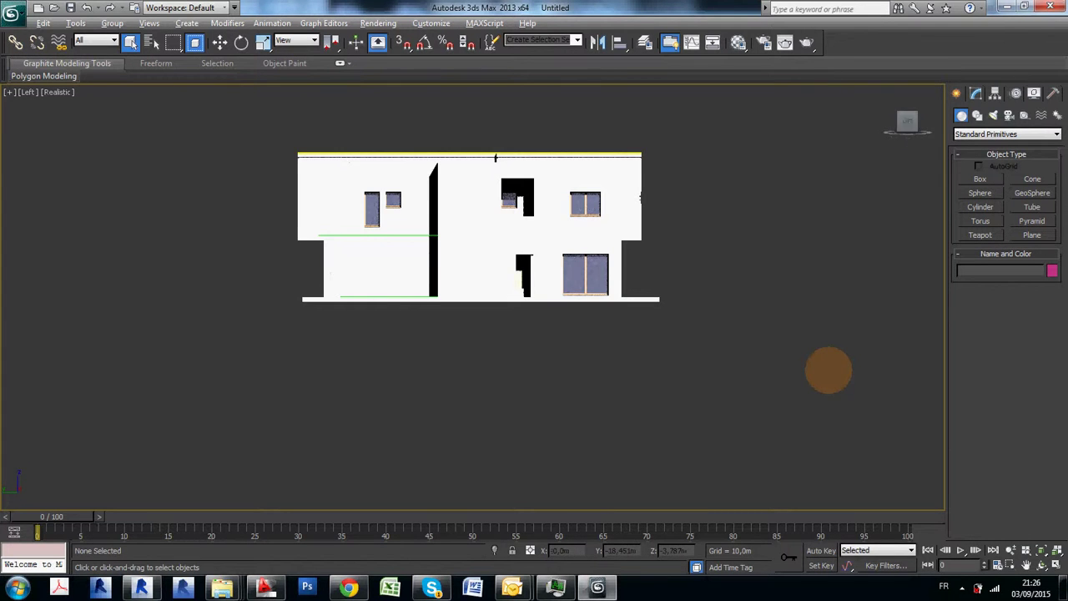
key("f")
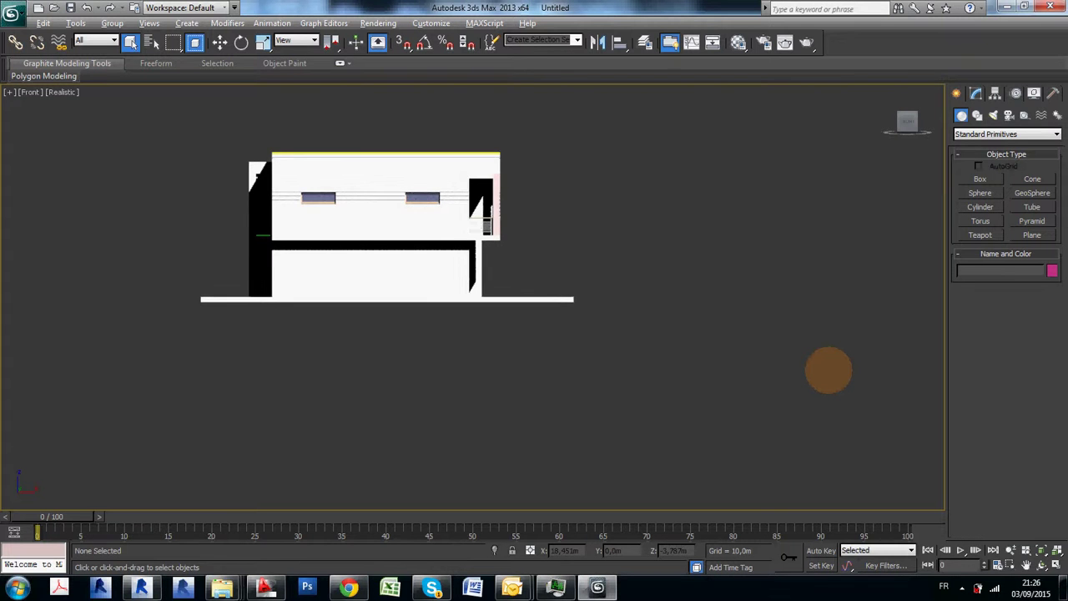
key("b")
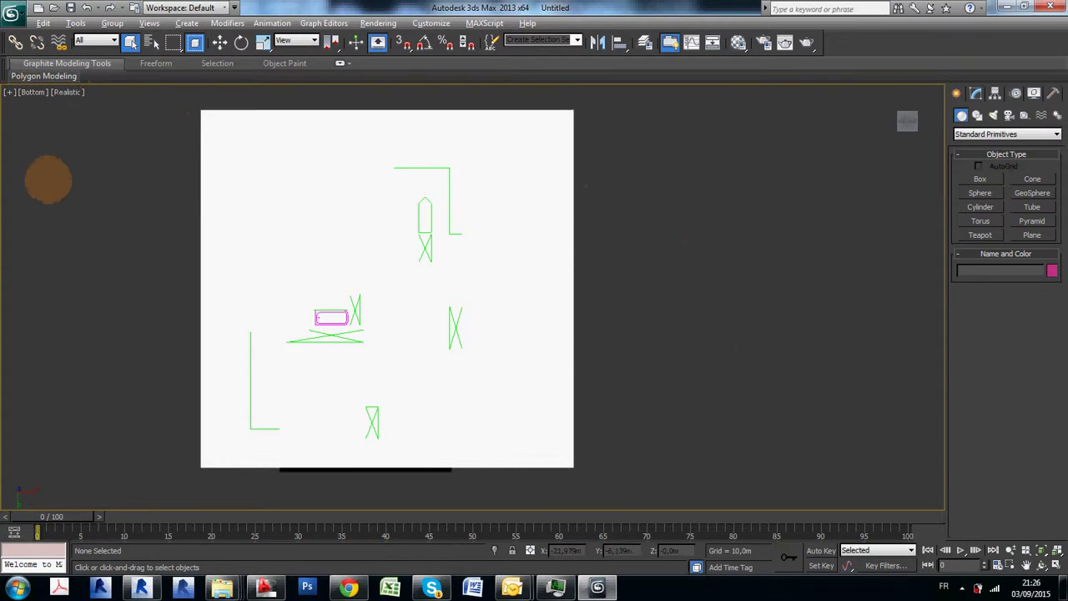
key("t")
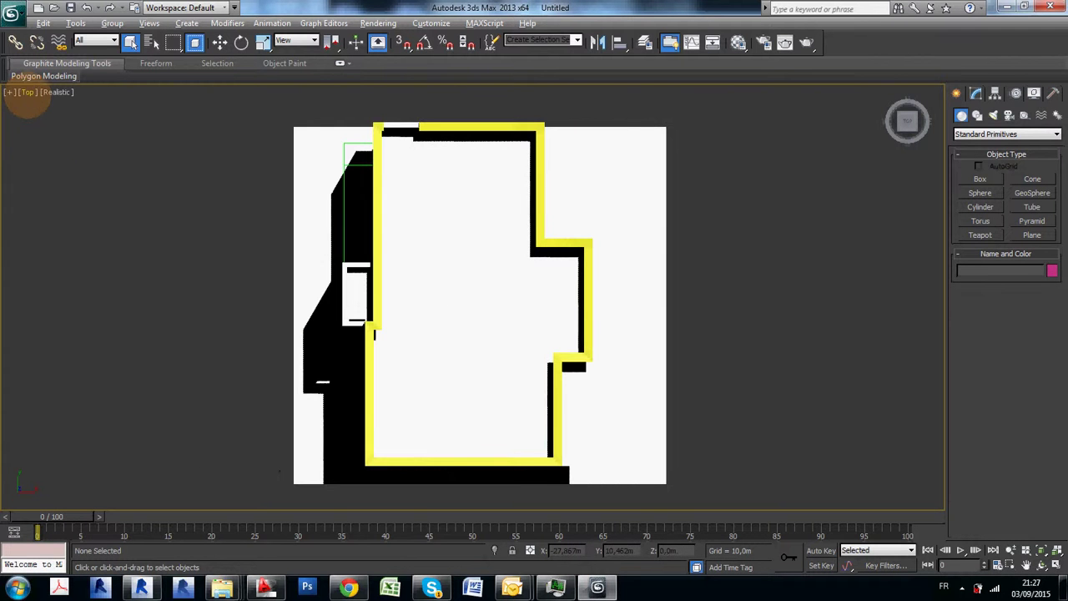
Review the list of available viewport views, then switch the top view to wireframe and back to realistic shading
left_click(27, 93)
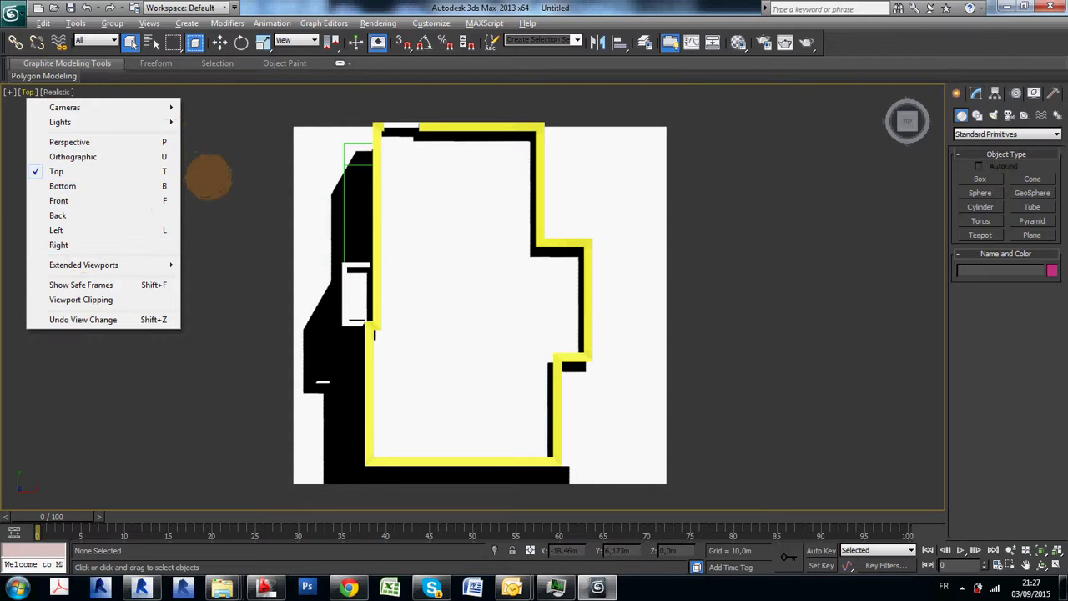
left_click(214, 210)
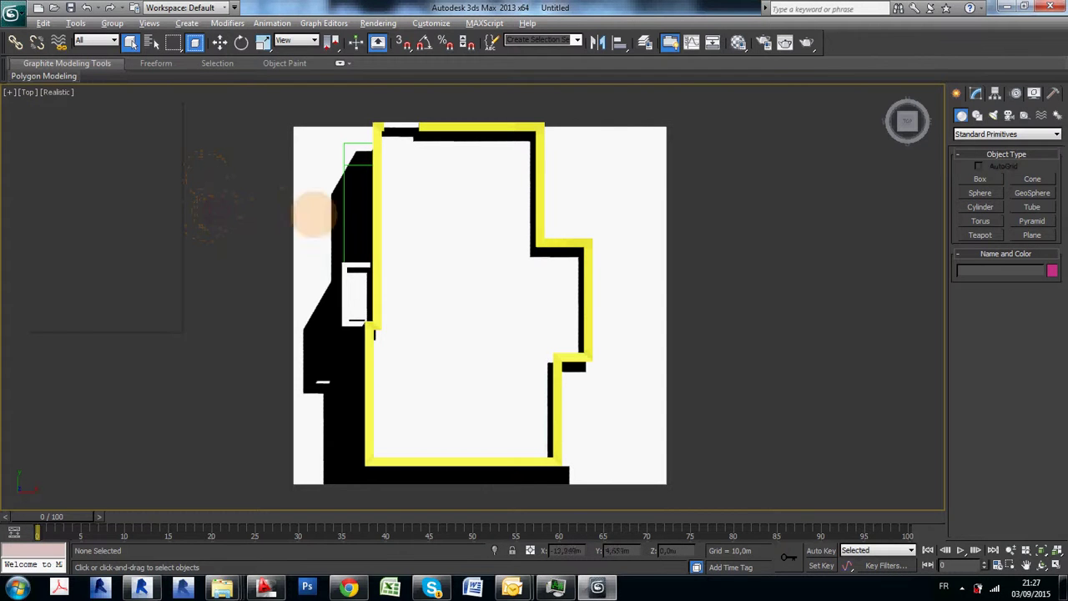
key("F3")
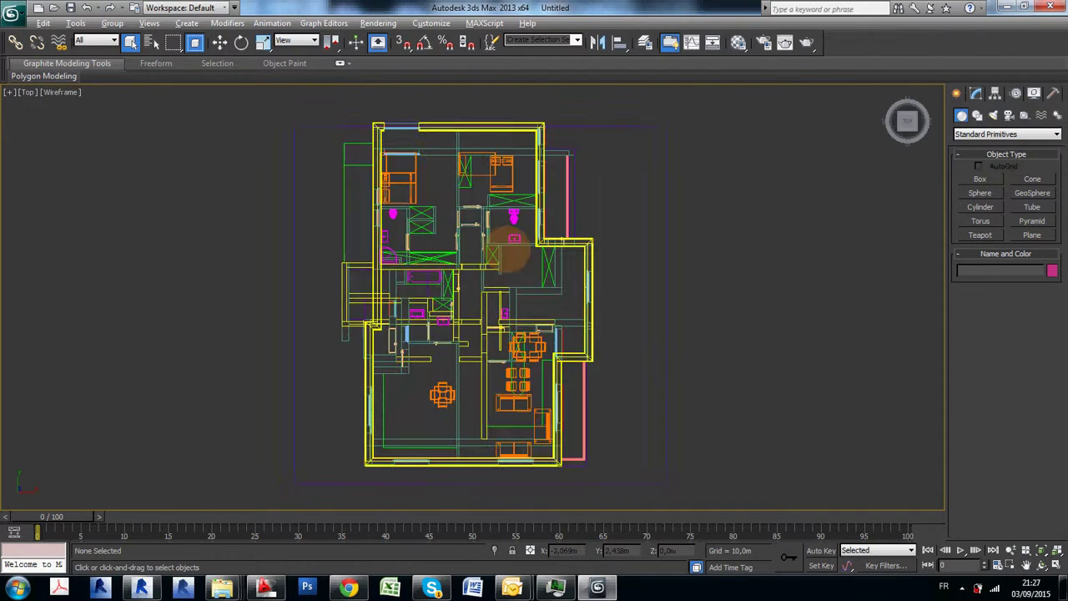
key("F3")
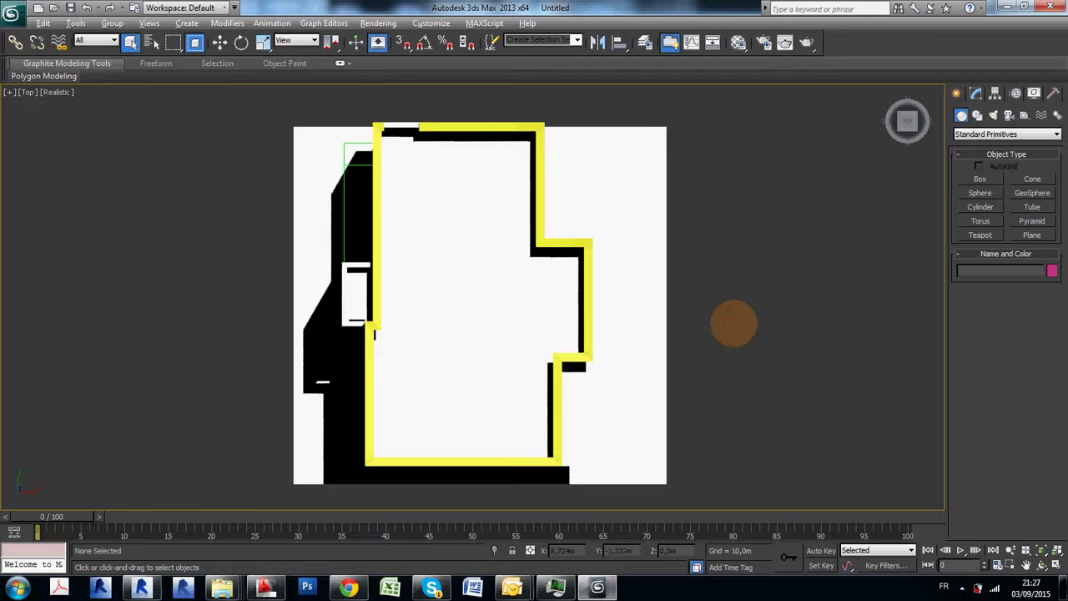
Zoom and pan the top view away from the building, then select the ground slab and frame it in the viewport
scroll(677, 282, "down", 15)
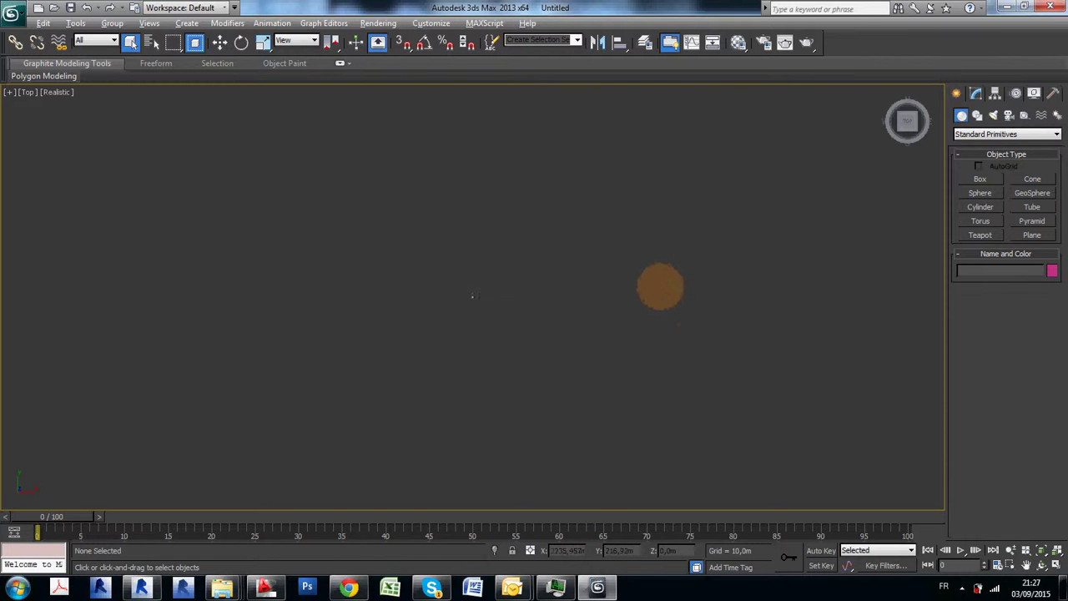
middle_click_drag(539, 309, 789, 199)
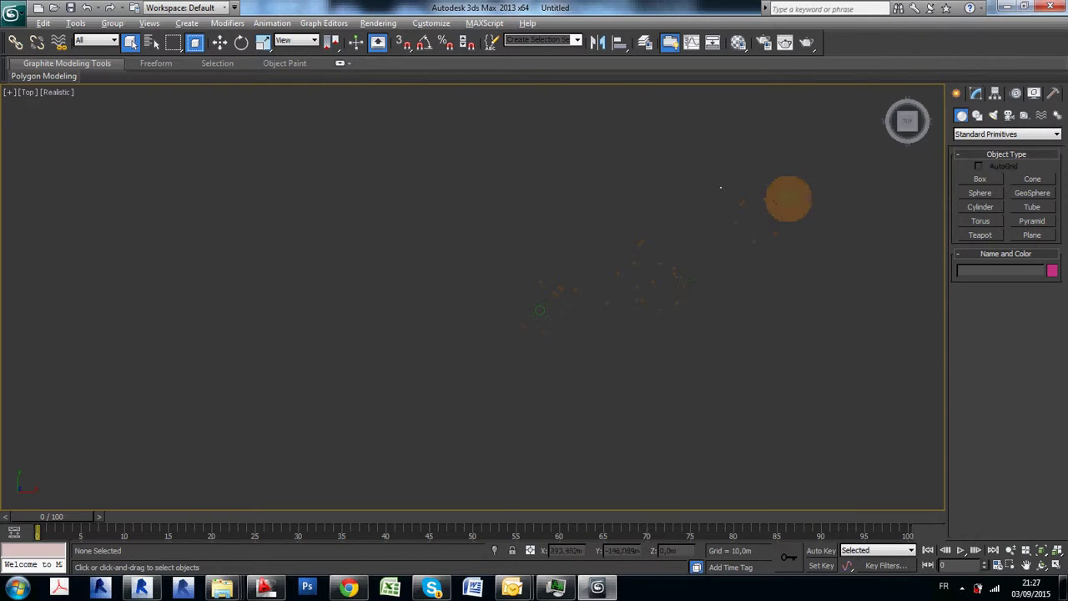
scroll(789, 199, "up", 10)
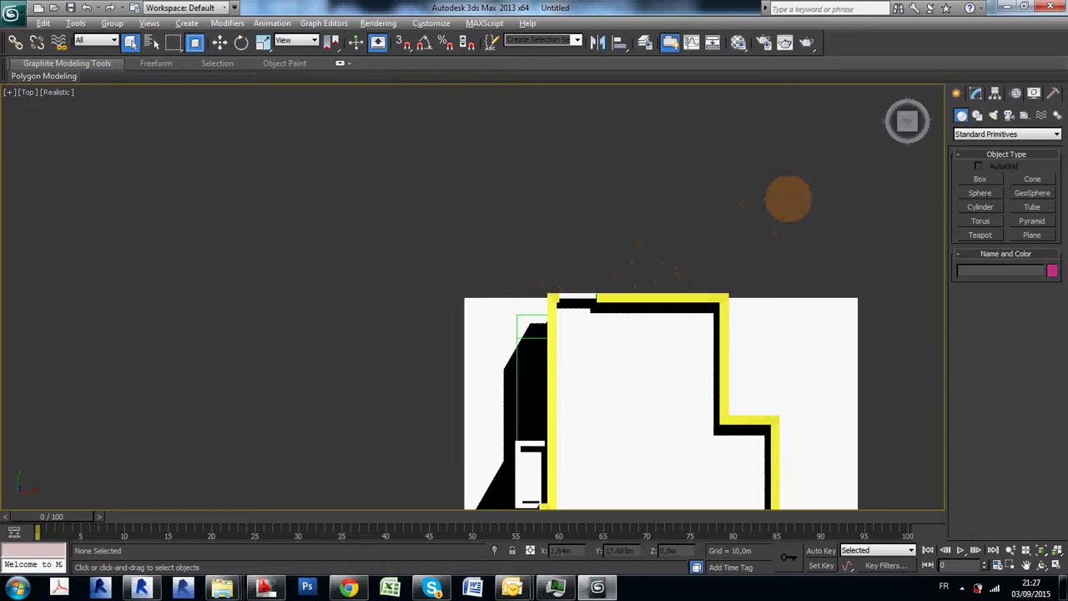
scroll(788, 198, "down", 5)
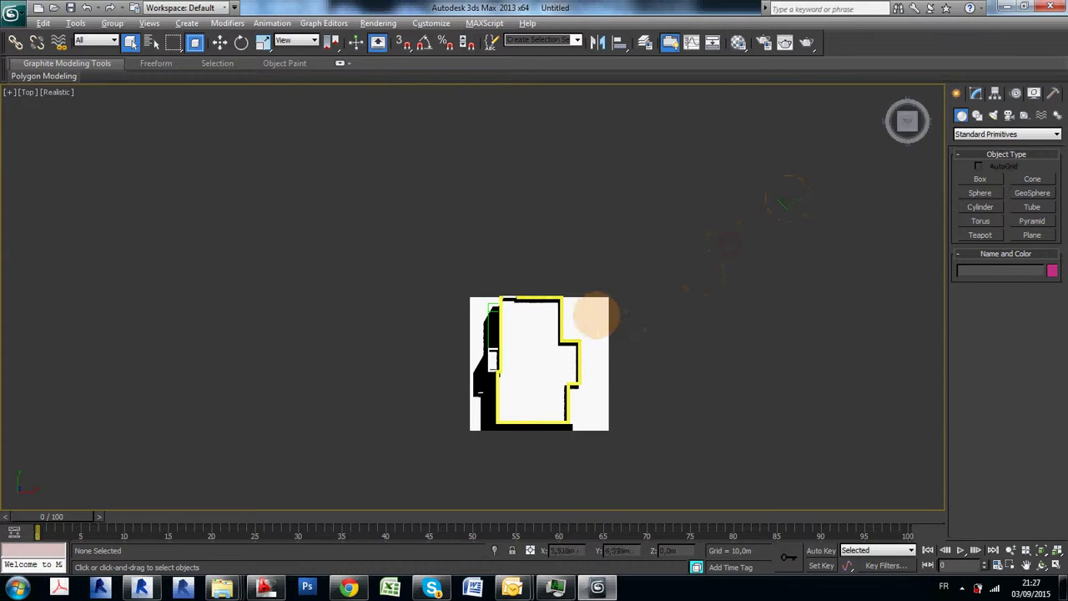
left_click(591, 311)
key("z")
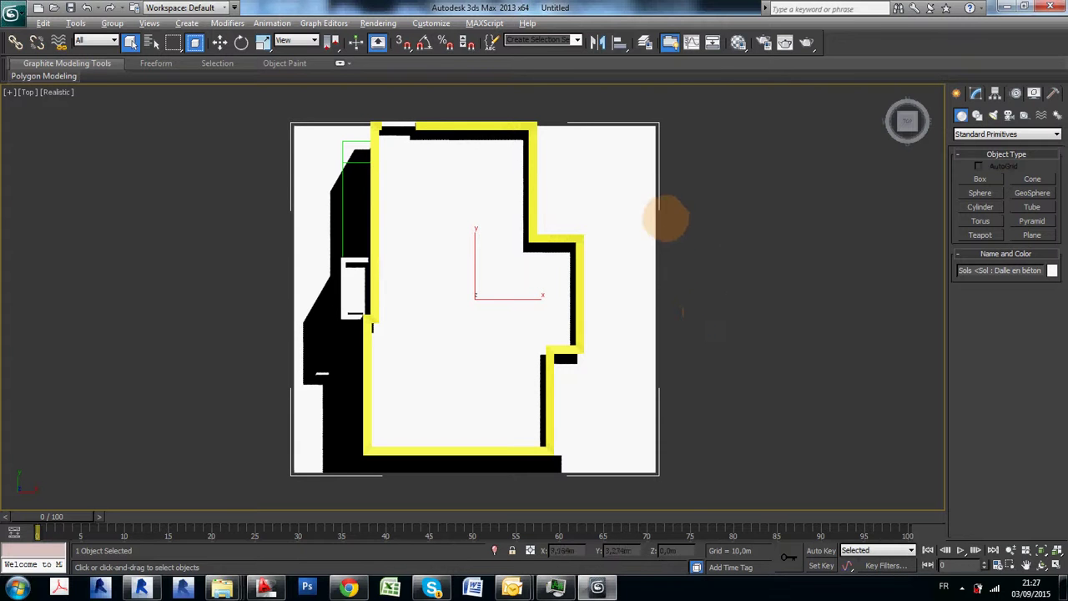
Deselect the slab, zoom and pan away from the house, and frame the whole model in the top view
left_click(775, 245)
scroll(775, 246, "down", 10)
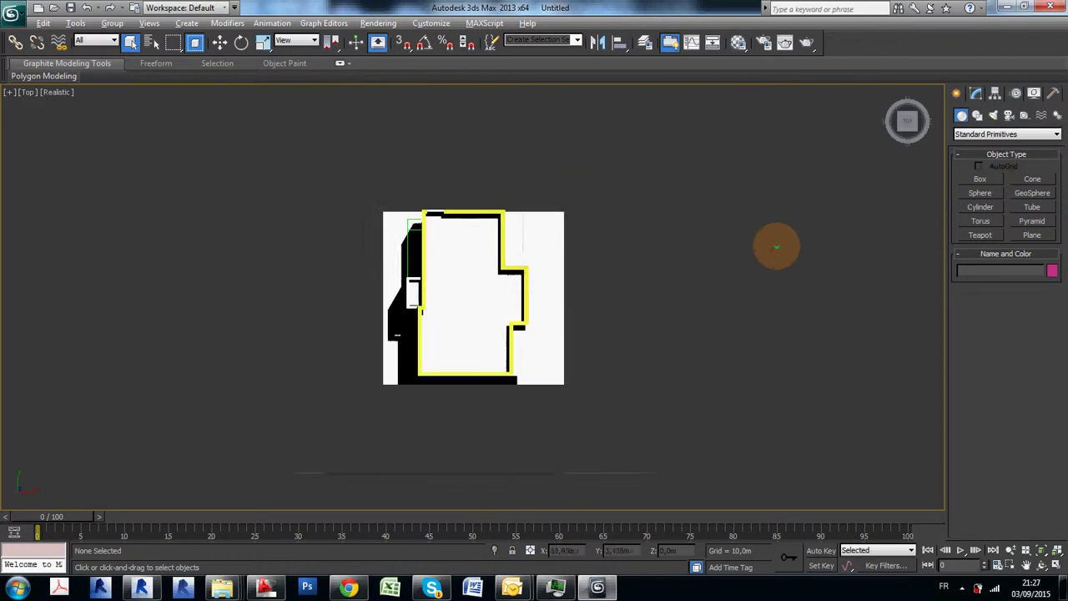
scroll(529, 312, "down", 3)
middle_click_drag(529, 312, 780, 196)
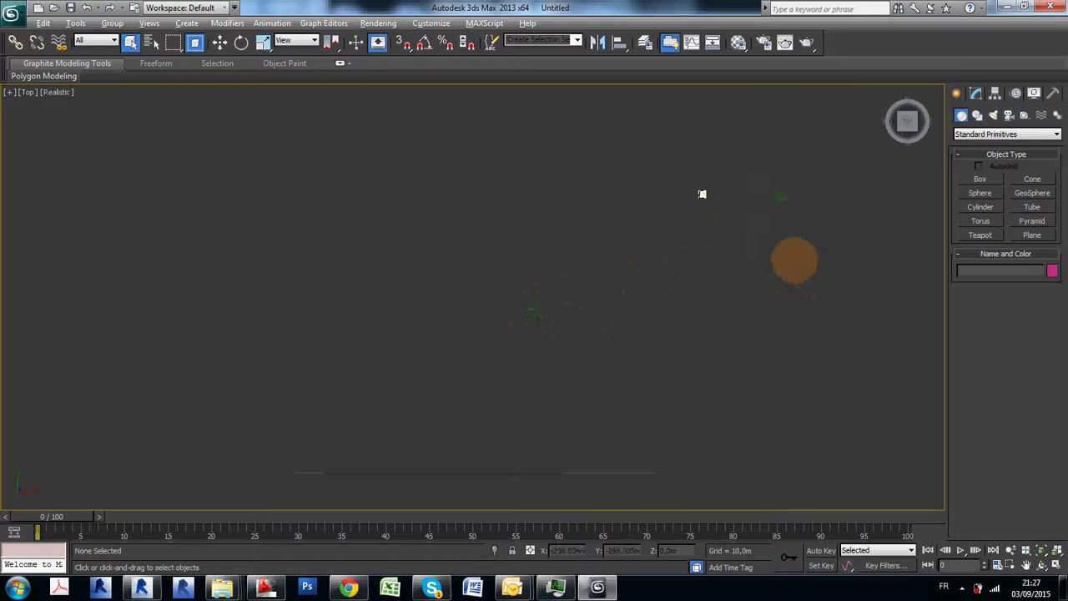
key("z")
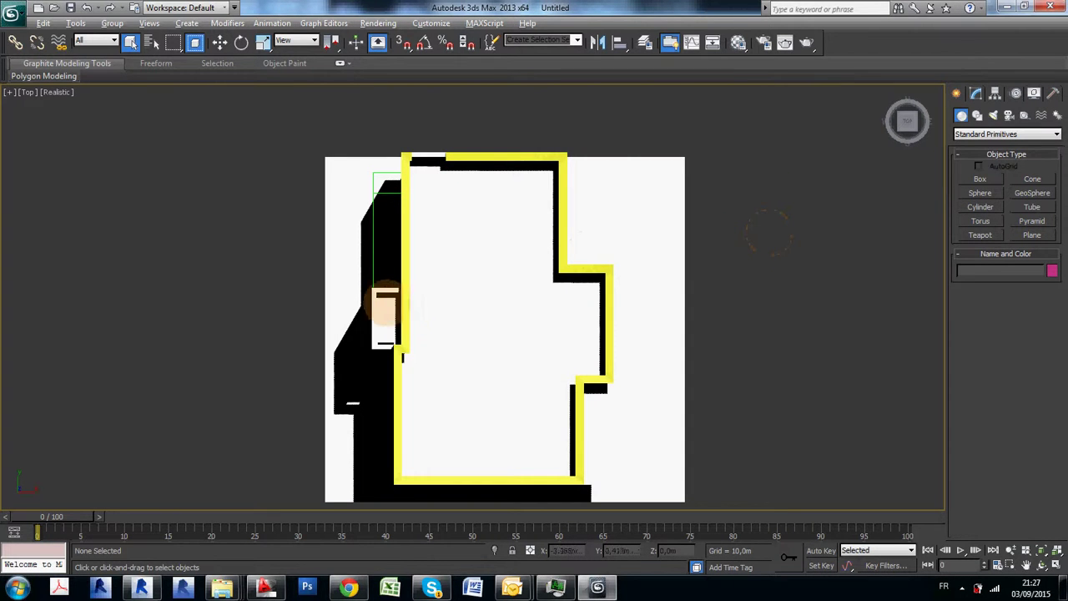
Select individual elements of the house in turn, starting with the small projecting wall, and frame each one in the top view
left_click(386, 294)
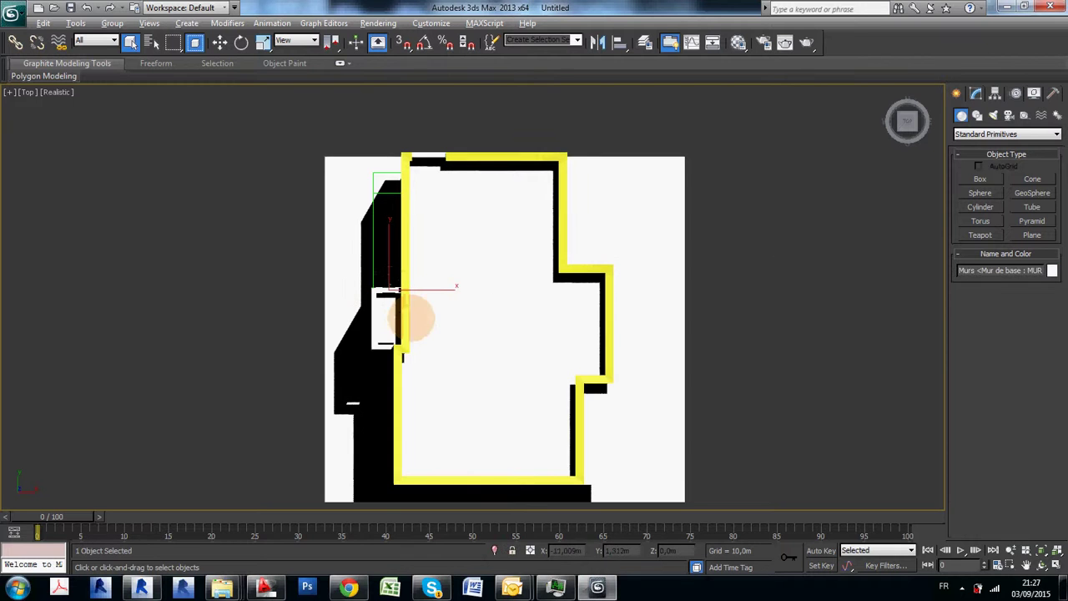
scroll(523, 287, "down", 5)
scroll(521, 287, "down", 5)
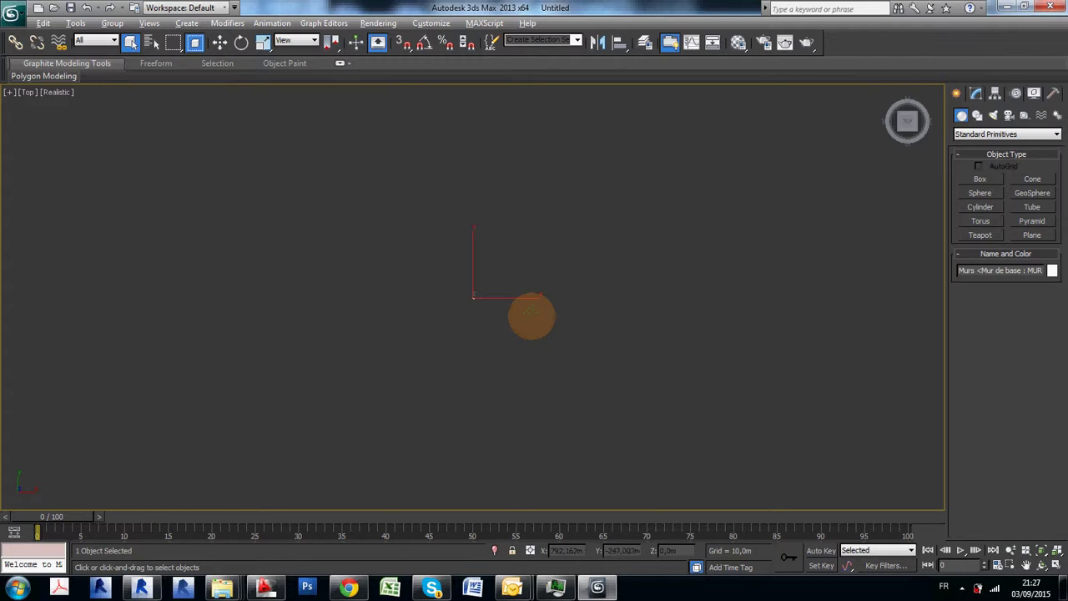
left_click(532, 316)
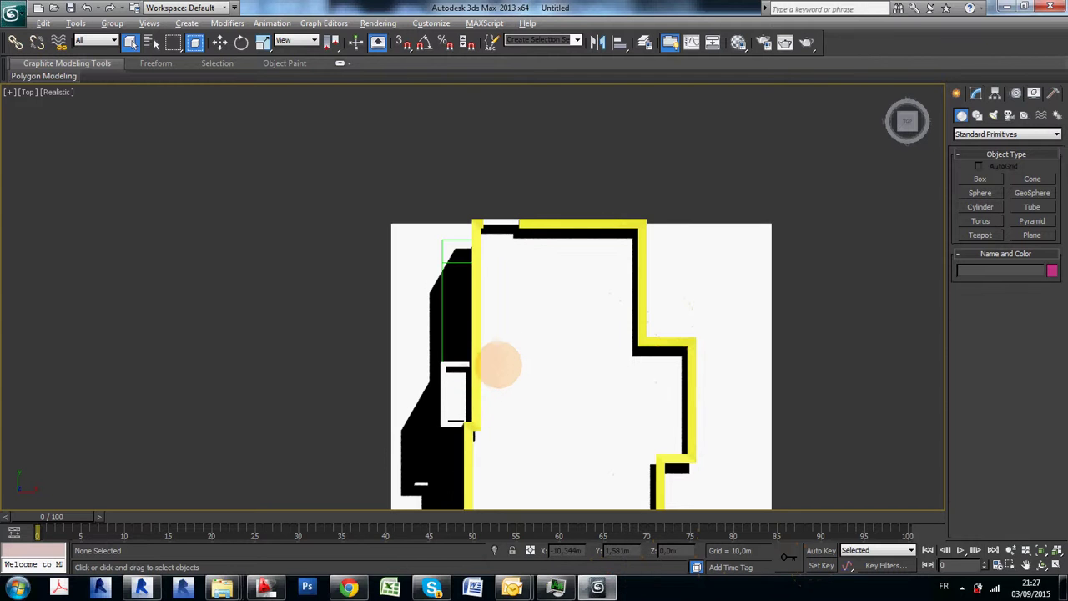
left_click(495, 309)
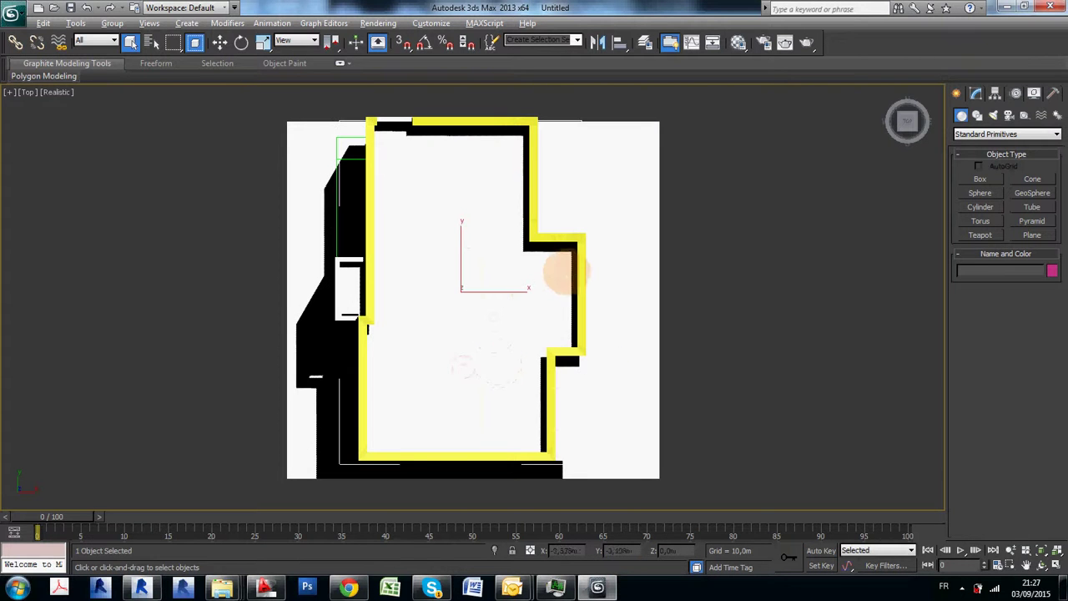
left_click(593, 249)
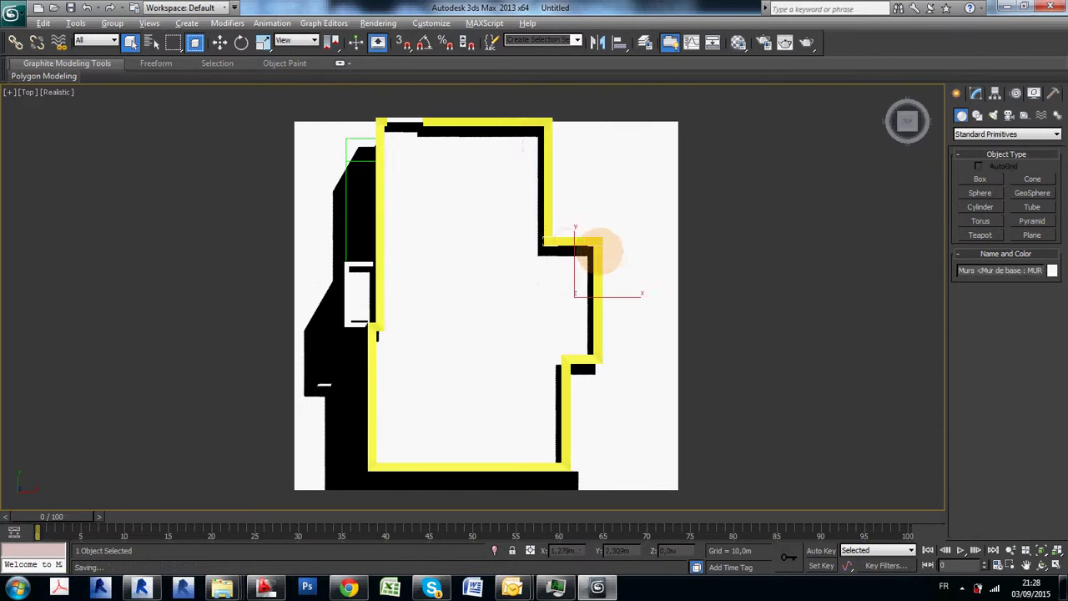
Inspect the selected parapet wall's corner up close in wireframe, then clear the selection, restore realistic shading and frame the whole model
scroll(597, 250, "up", 8)
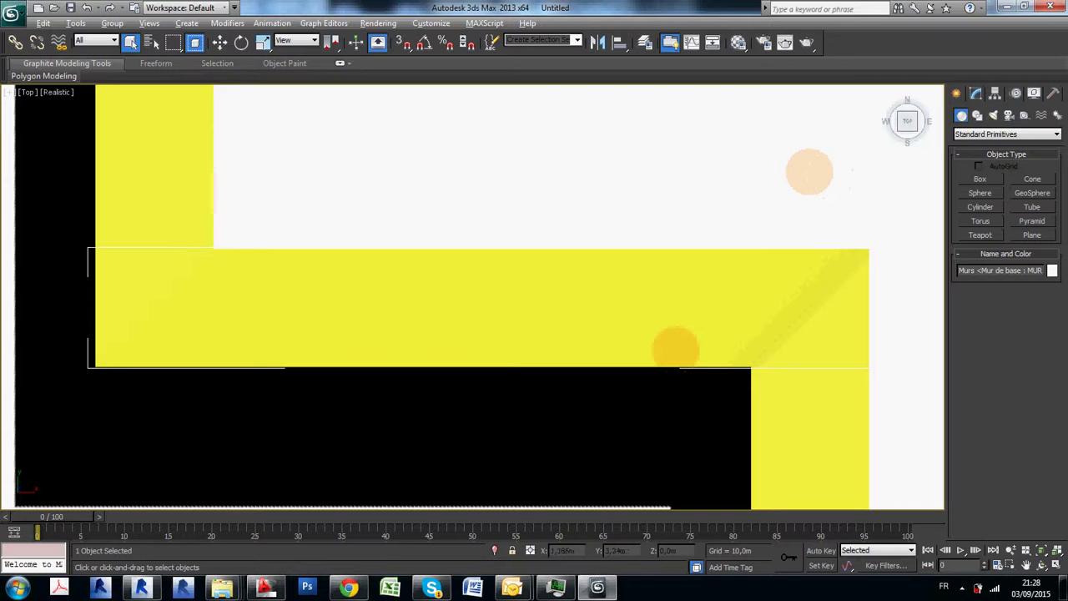
key("F3")
key("ctrl+d")
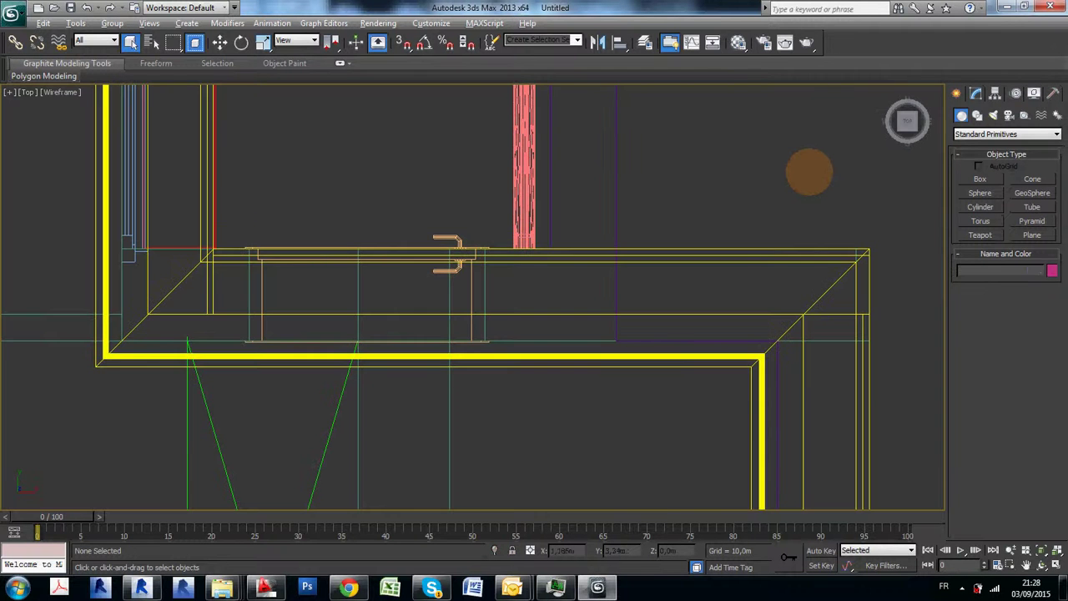
key("F3")
key("z")
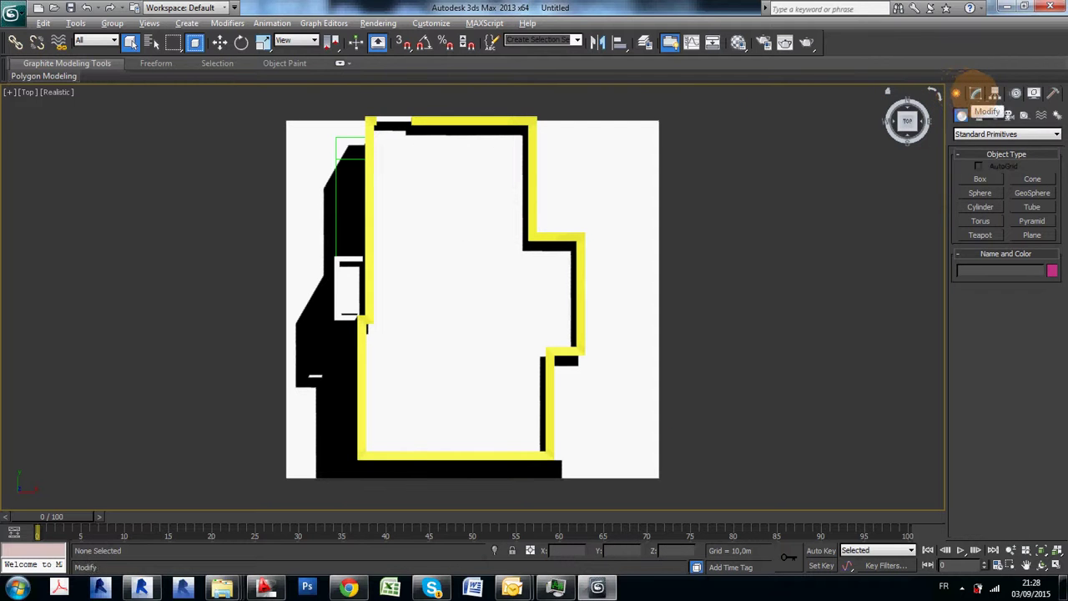
Look at the modifier controls, then bring up the creation tools for spline shapes
left_click(976, 91)
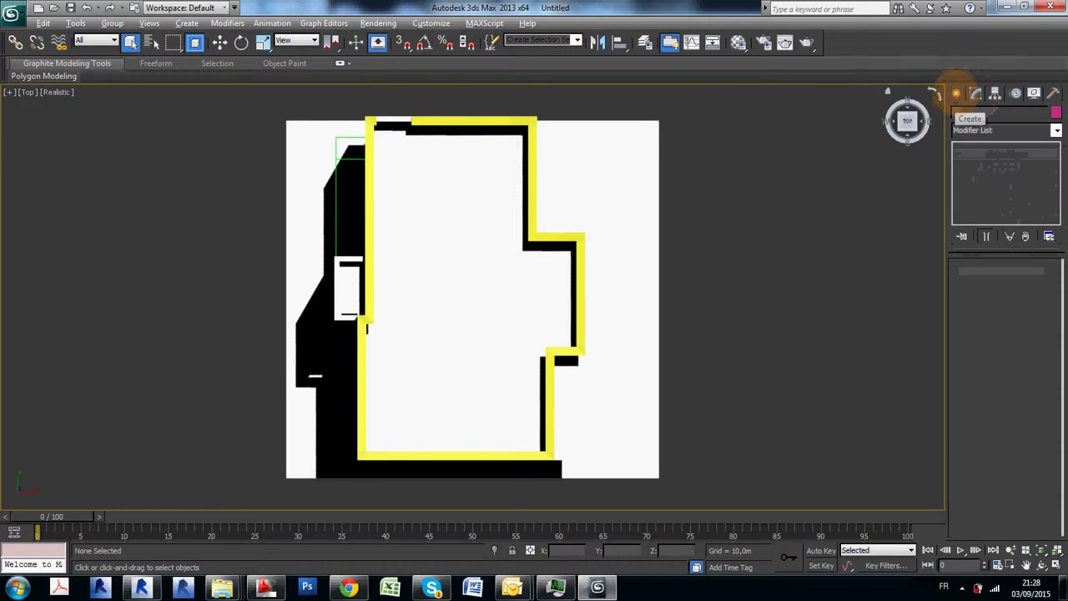
left_click(956, 93)
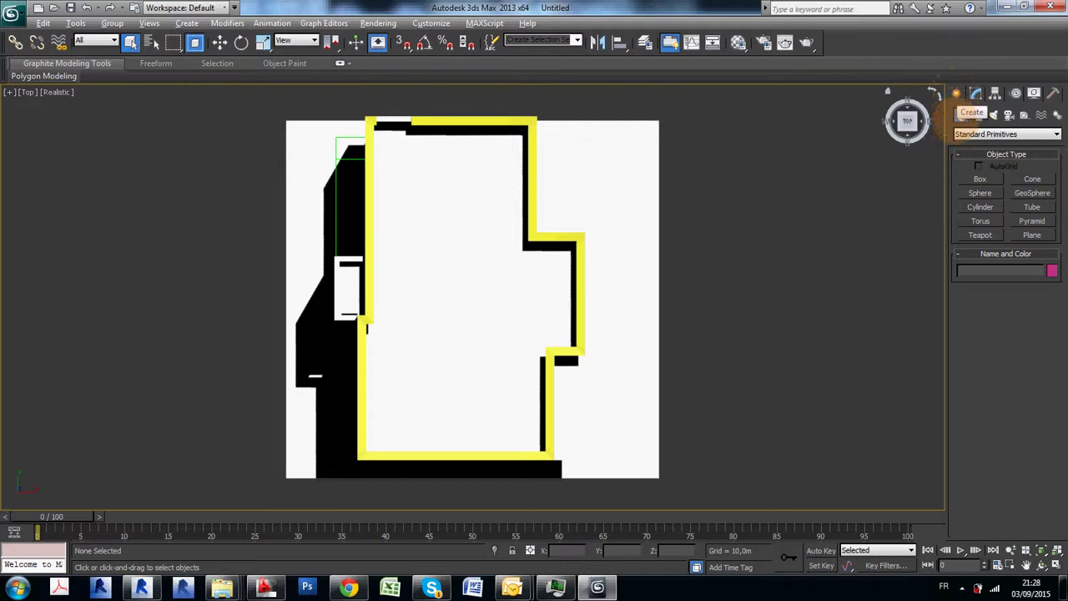
left_click(978, 116)
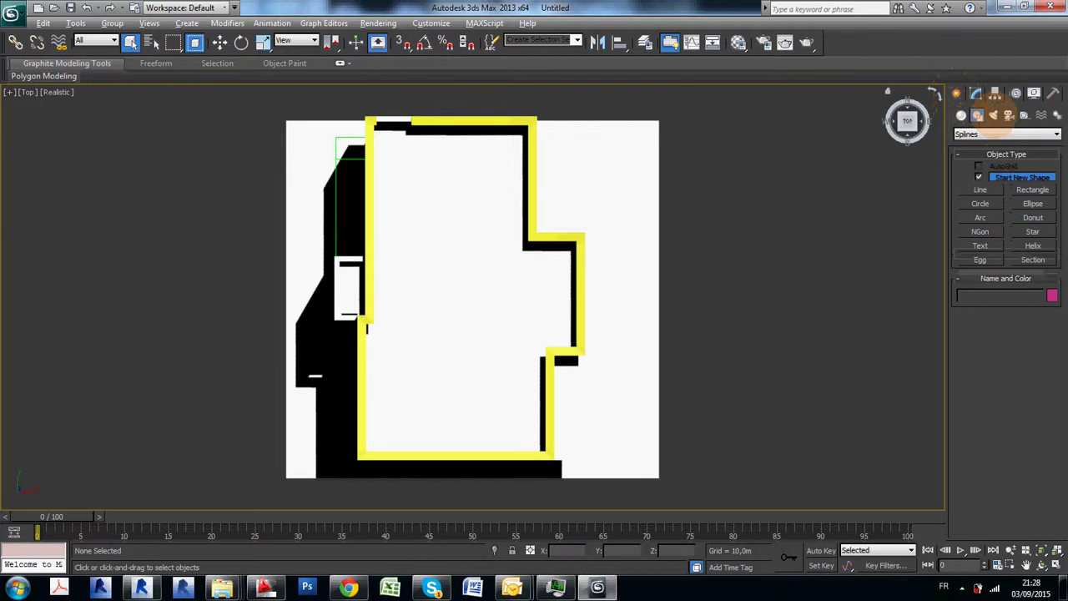
Create a standard target camera in the top view, aimed diagonally across the house with a target distance of about 48.8 m
left_click(992, 115)
left_click(1008, 115)
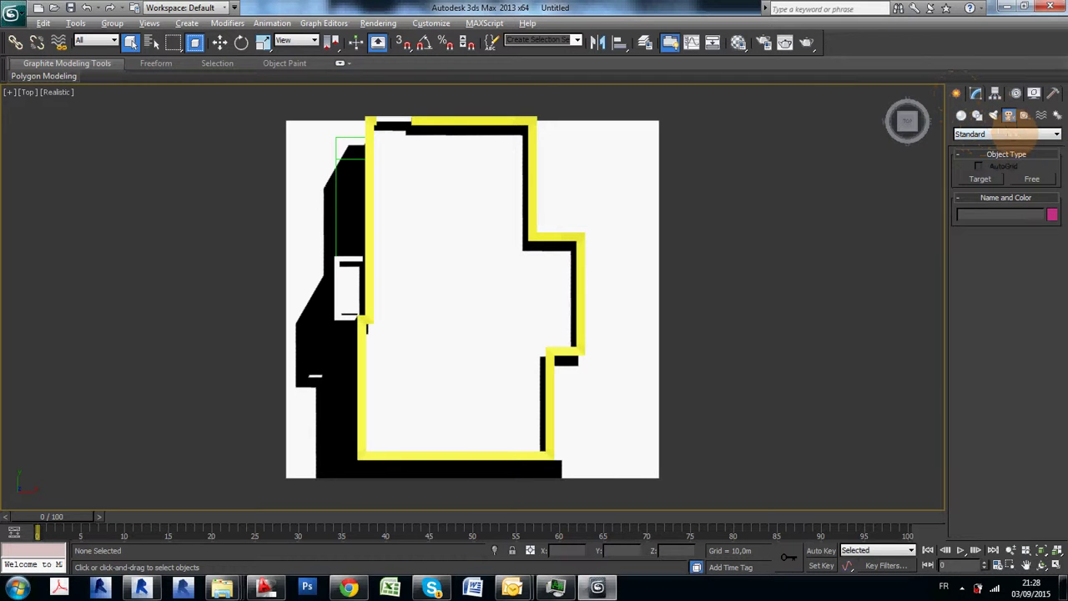
left_click(1006, 135)
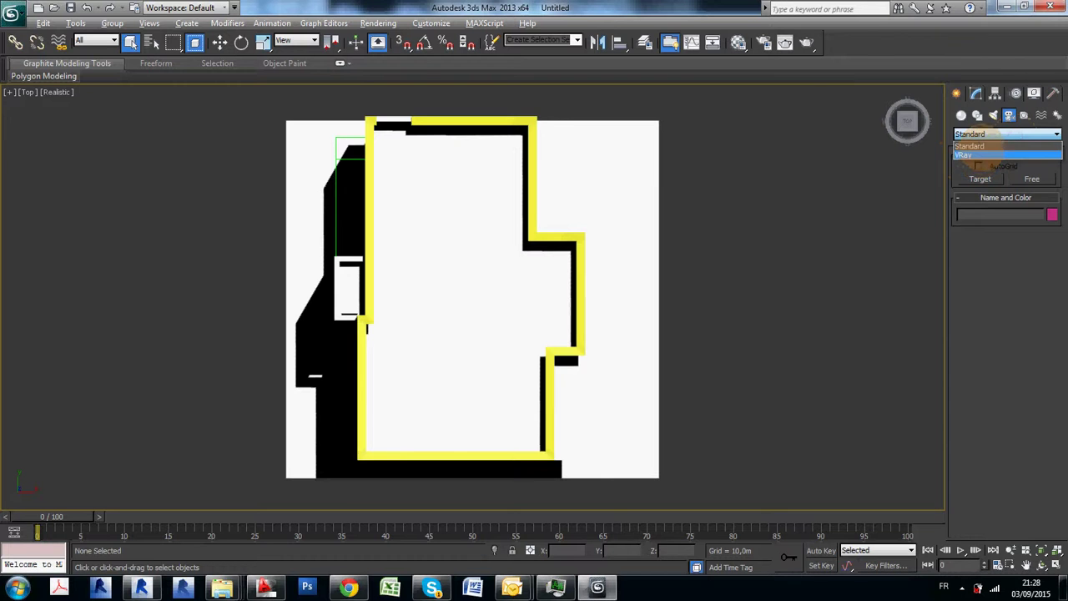
left_click(988, 146)
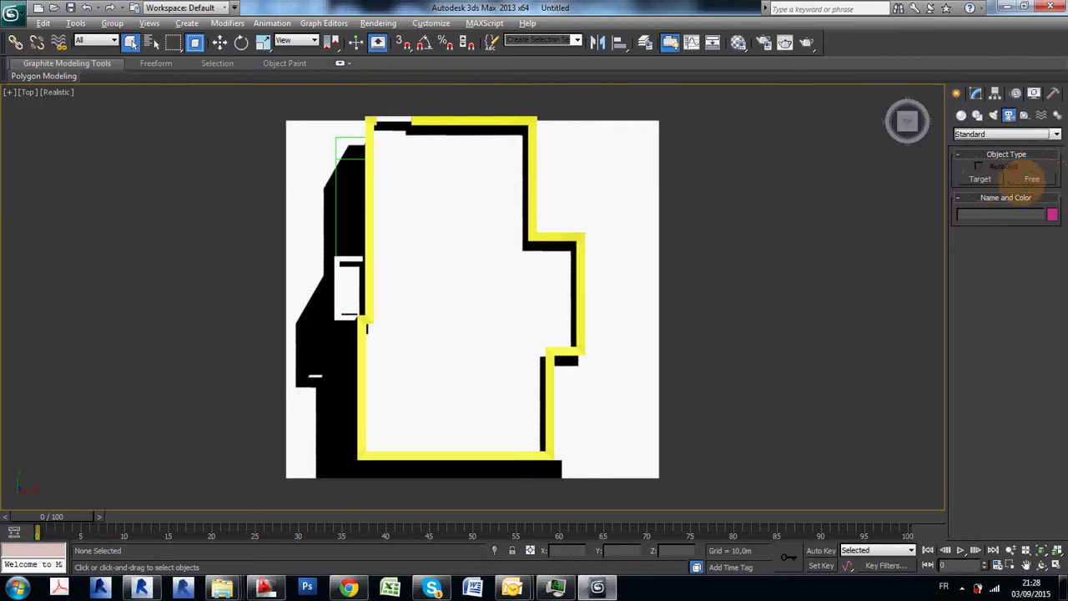
left_click(988, 177)
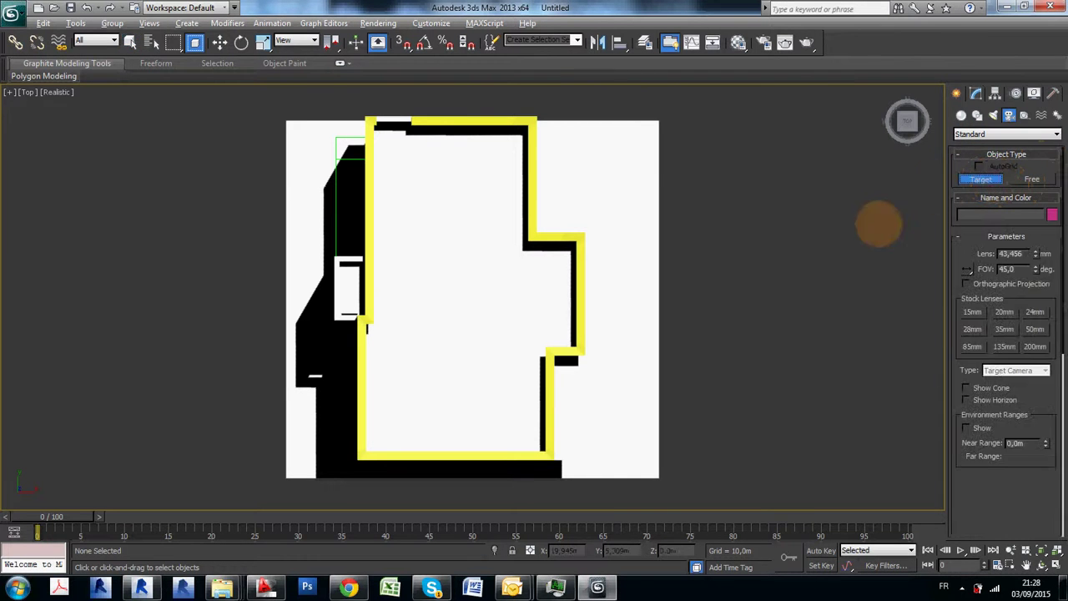
scroll(793, 310, "down", 10)
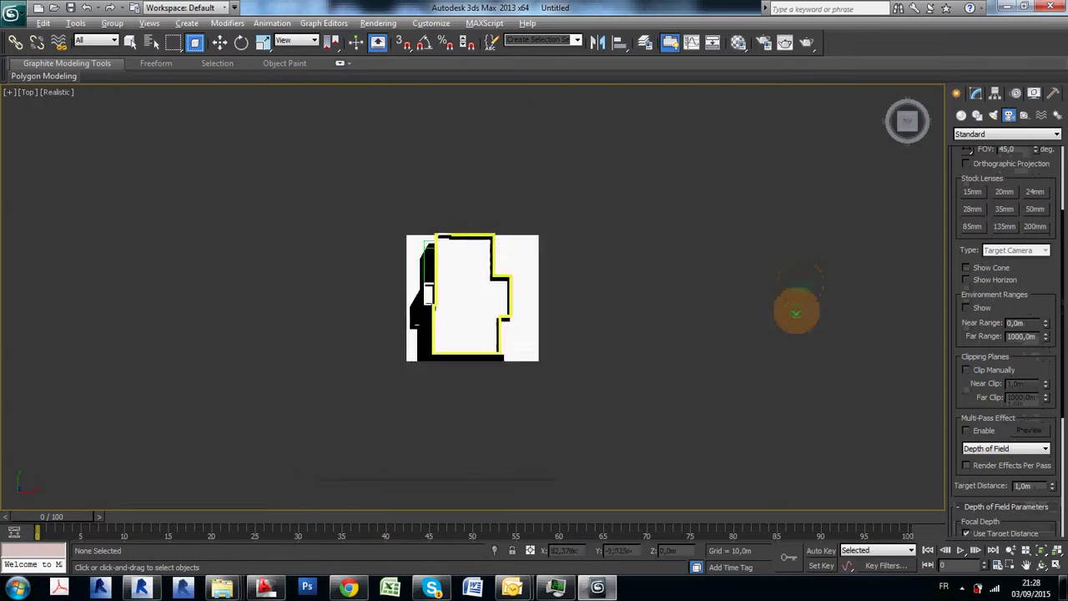
scroll(492, 321, "up", 5)
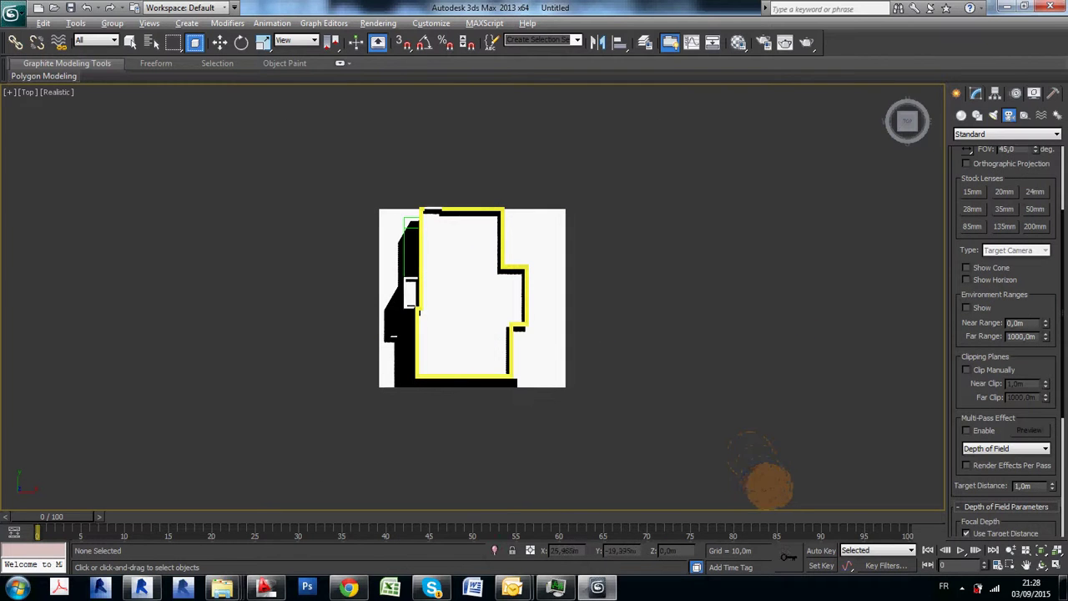
left_click_drag(762, 487, 383, 211)
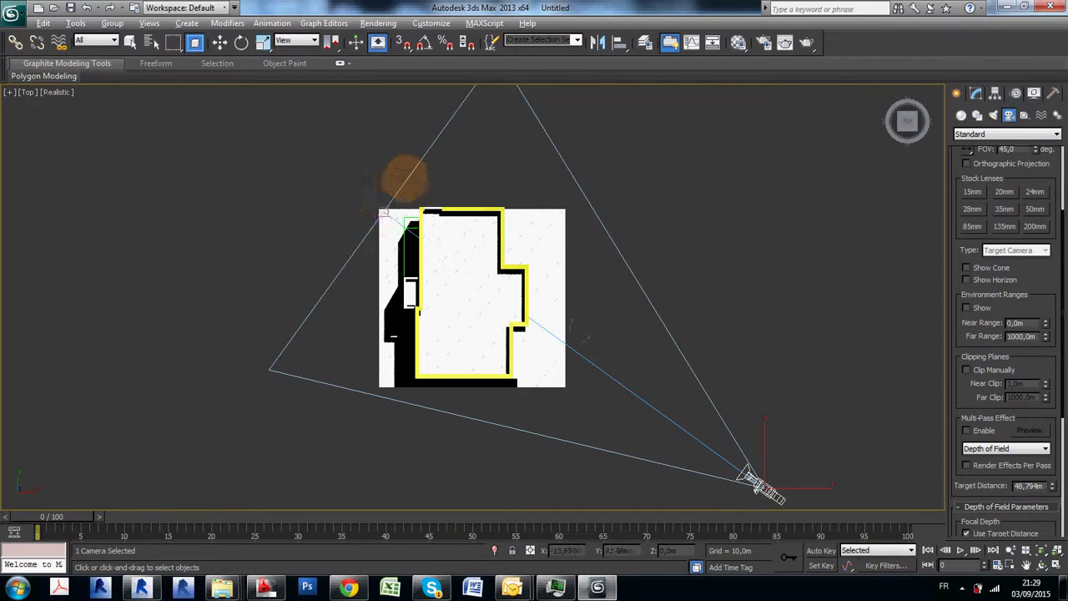
right_click(426, 175)
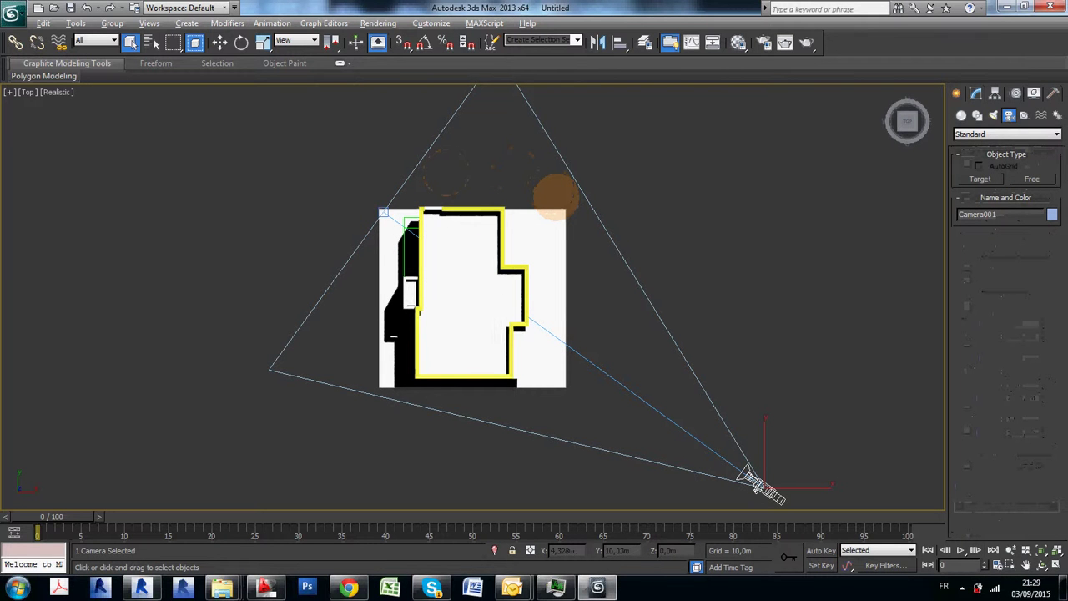
Move the camera closer to the house in the top view, to about X 14.5 m, Y -11 m
right_click(757, 294)
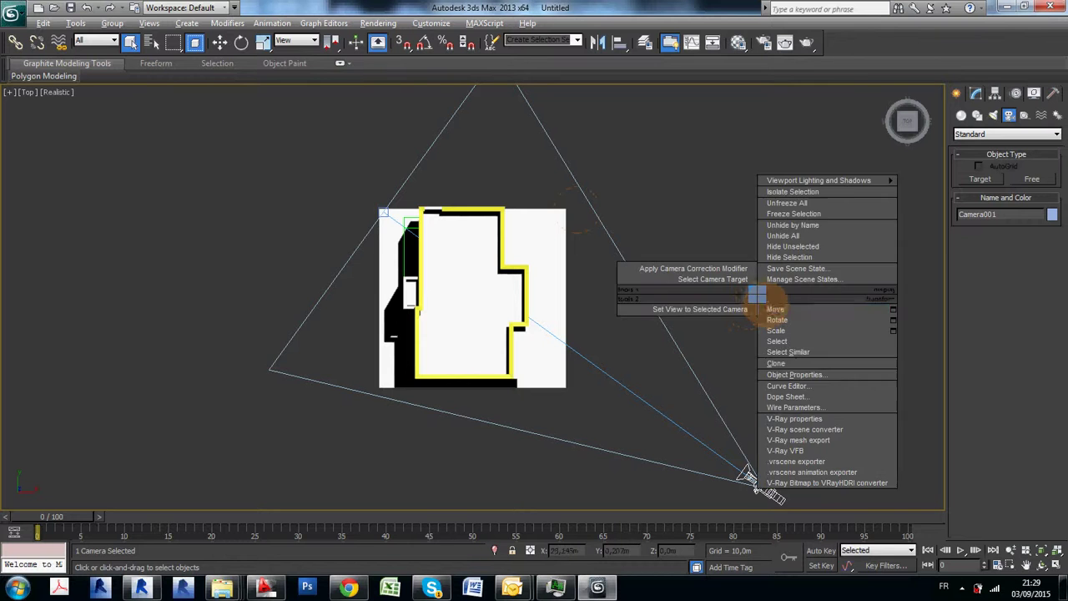
left_click(775, 309)
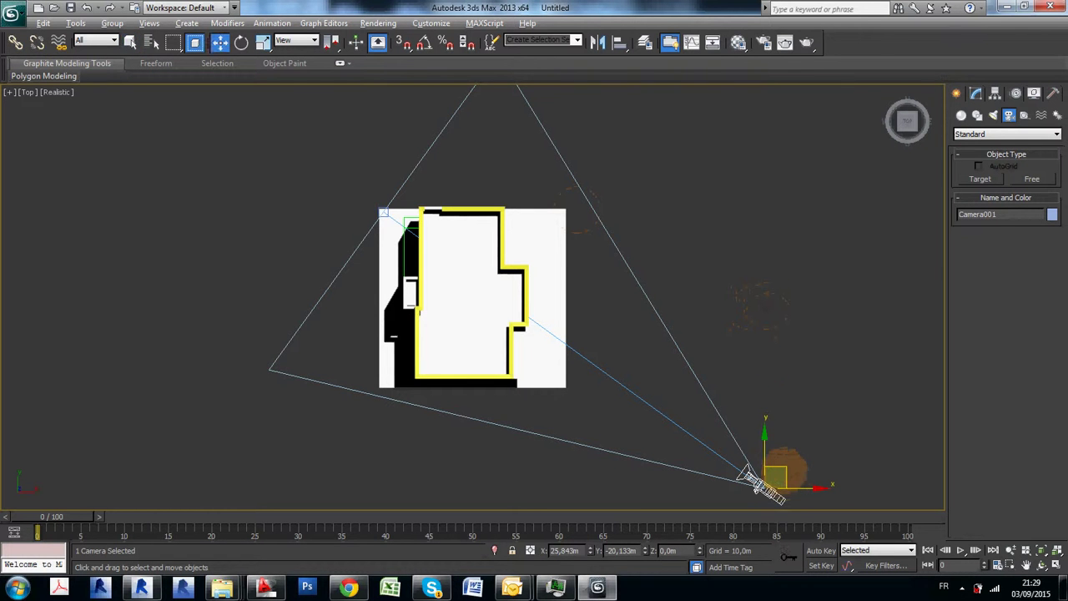
left_click_drag(773, 477, 650, 398)
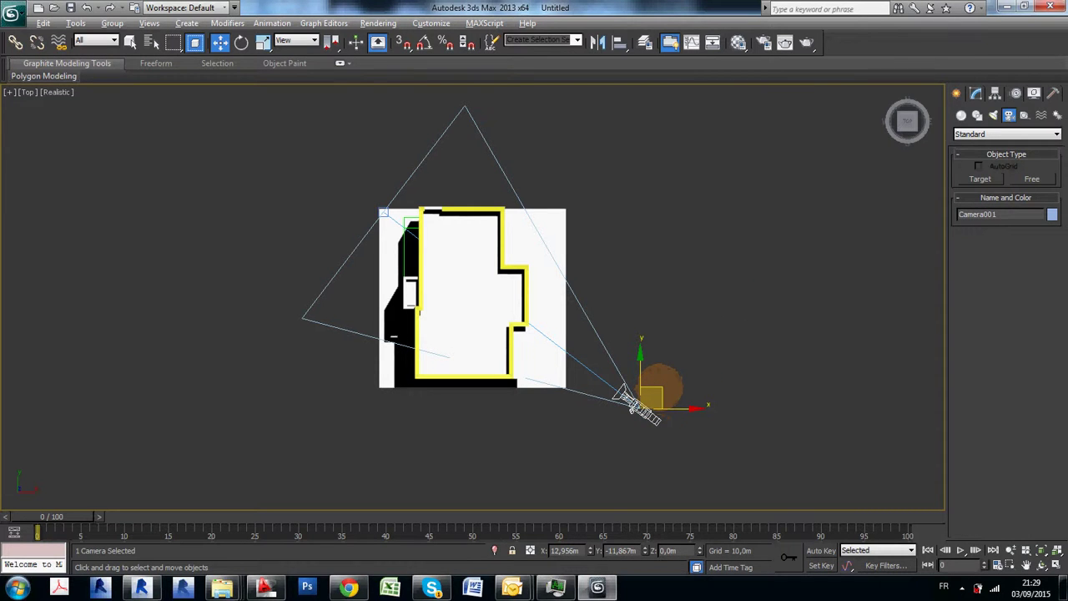
mouse_move(633, 409)
left_mouse_down()
mouse_move(647, 372)
mouse_move(613, 430)
mouse_move(644, 286)
mouse_move(597, 375)
mouse_move(632, 381)
mouse_move(627, 399)
left_mouse_up()
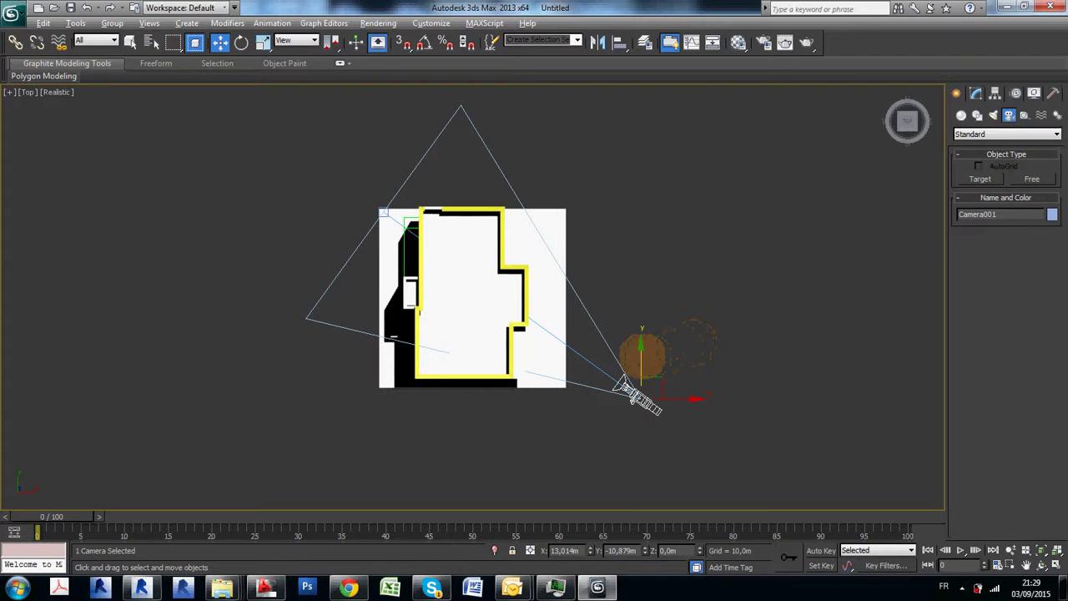
left_click_drag(639, 349, 684, 358)
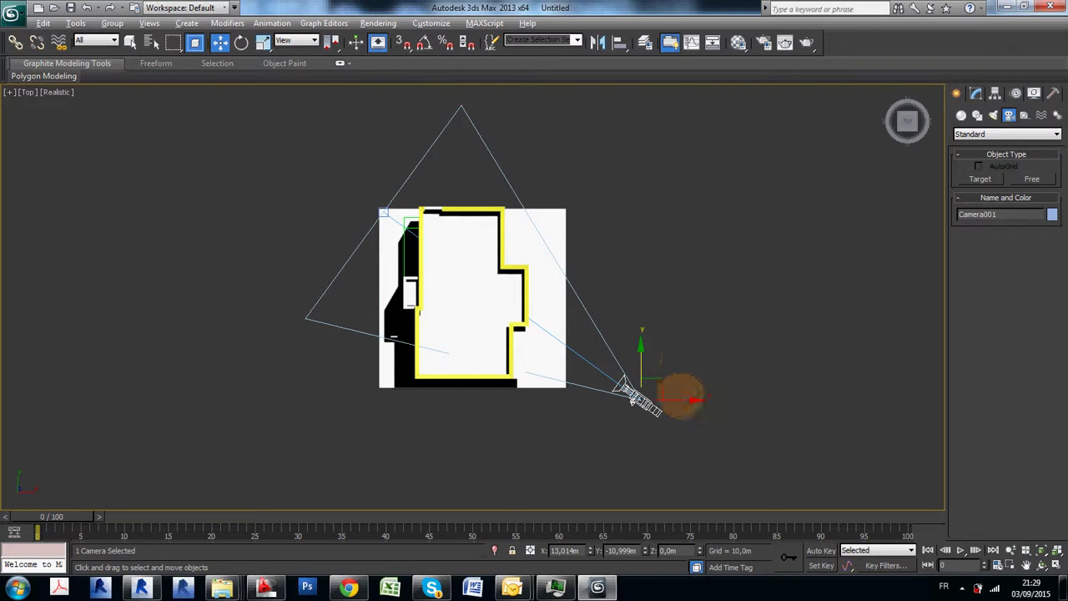
left_click_drag(683, 399, 683, 302)
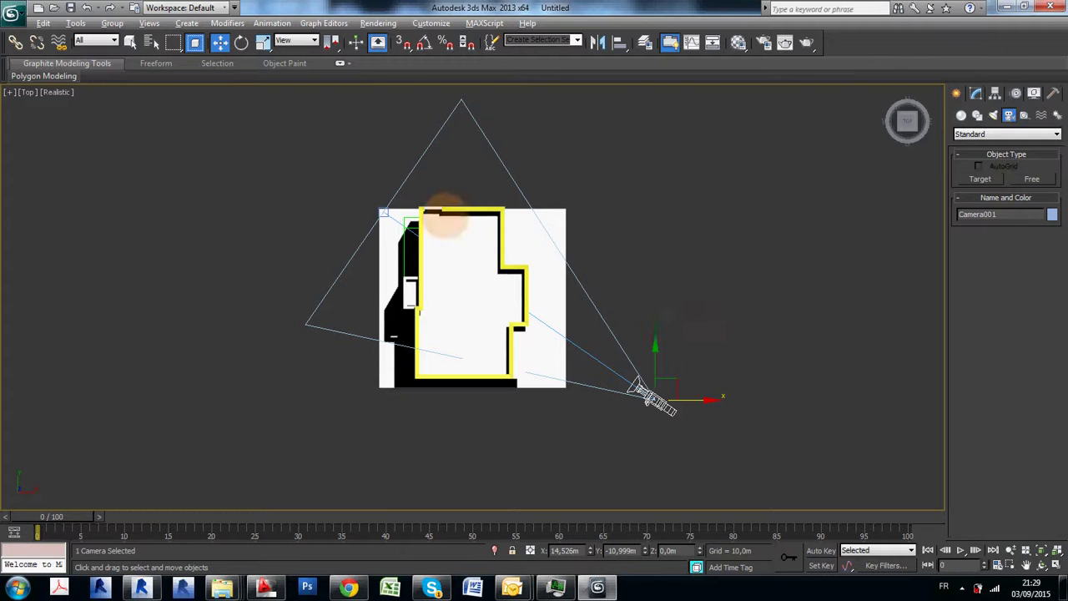
Move the camera's target to about X -15.9 m, Y 5.9 m and clear the selection
left_click(384, 212)
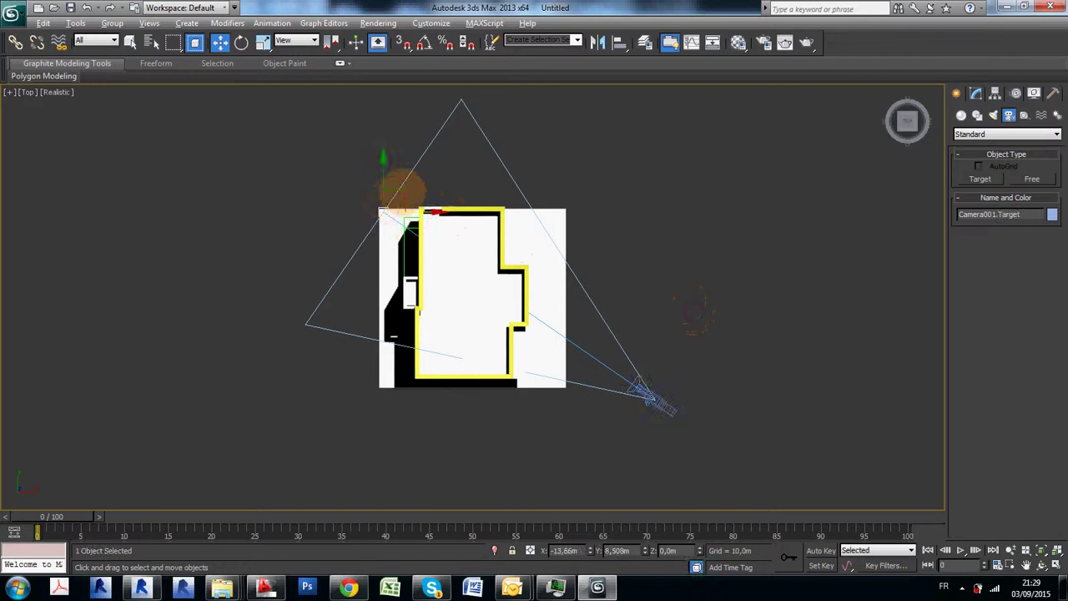
left_click_drag(402, 185, 381, 214)
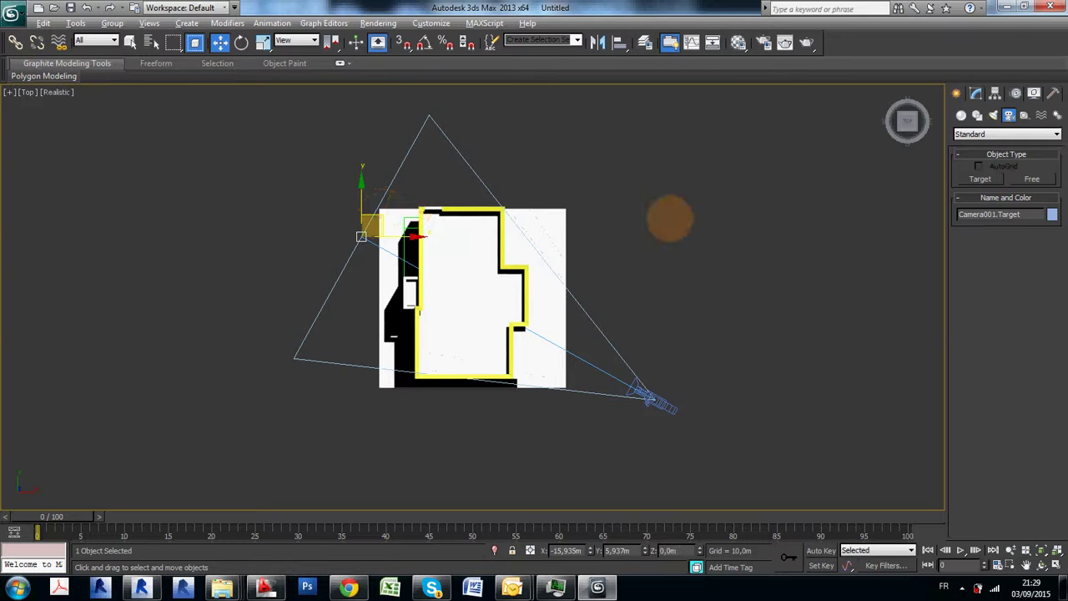
left_click(669, 218)
Switch the viewport to the front view
key("f")
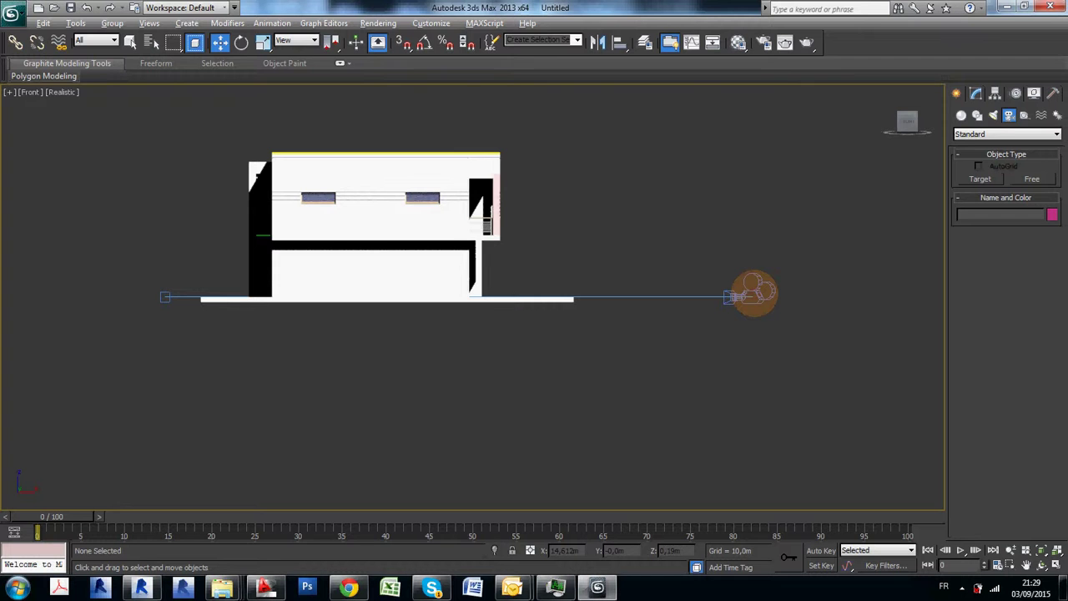
right_click(751, 295)
key("Escape")
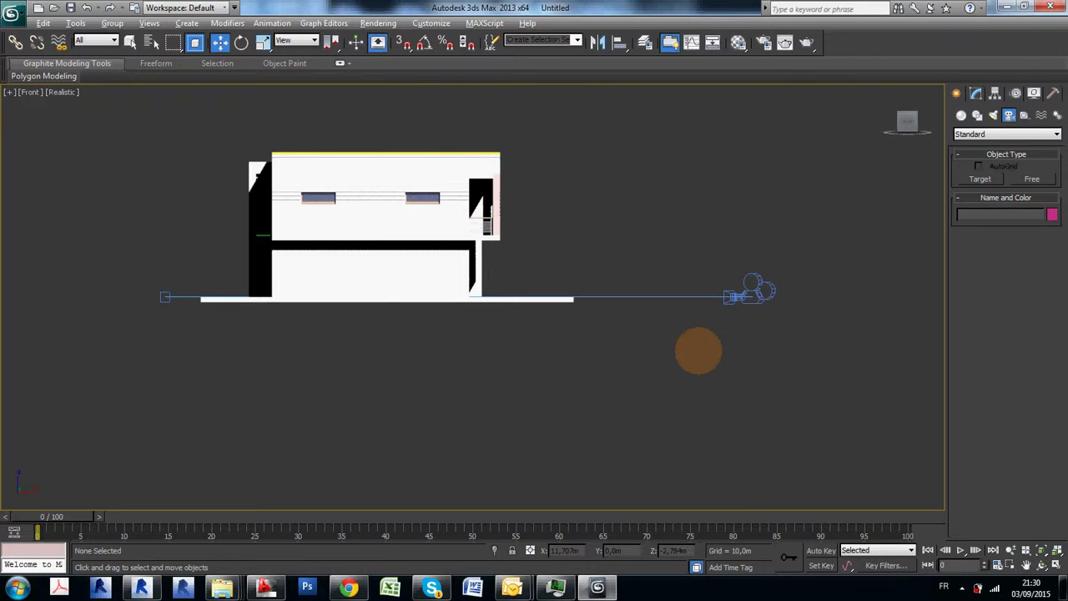
Open the select-by-name list with all object types displayed and browse through the scene's objects
key("h")
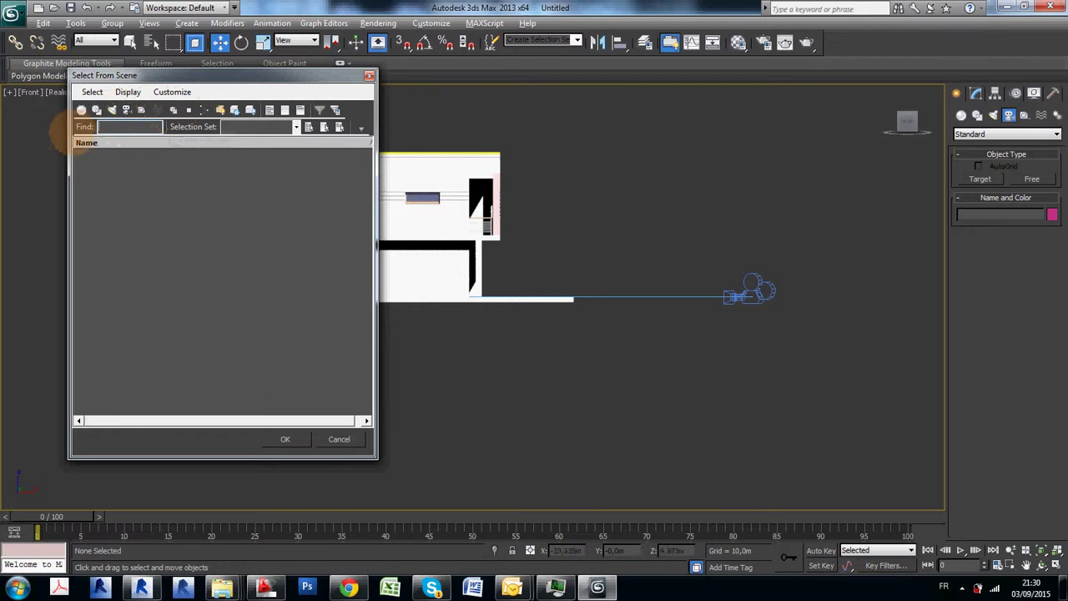
left_click(250, 109)
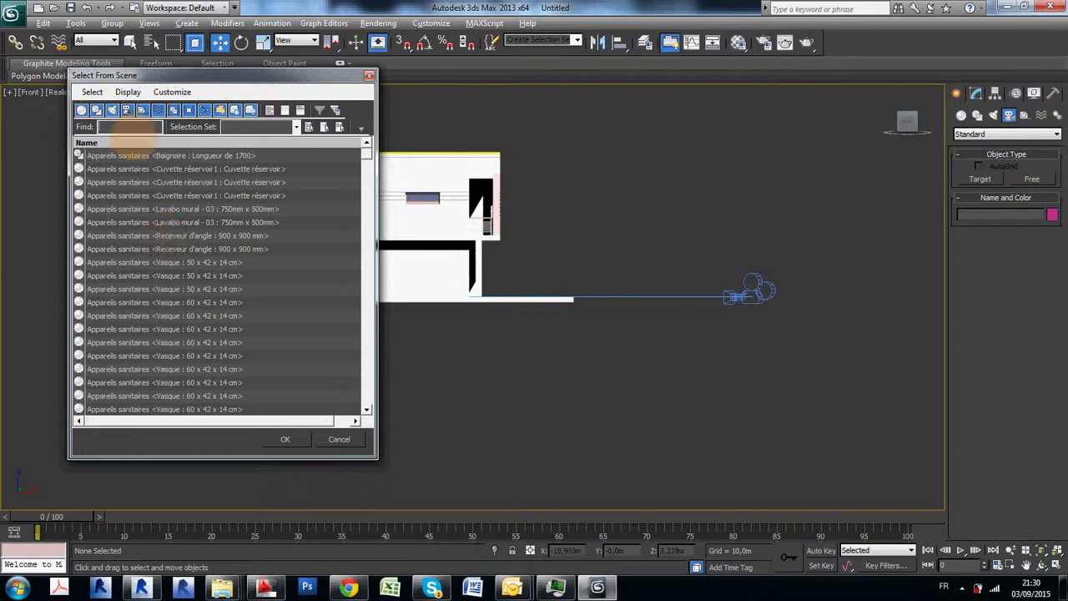
left_click(177, 234)
scroll(171, 234, "down", 10)
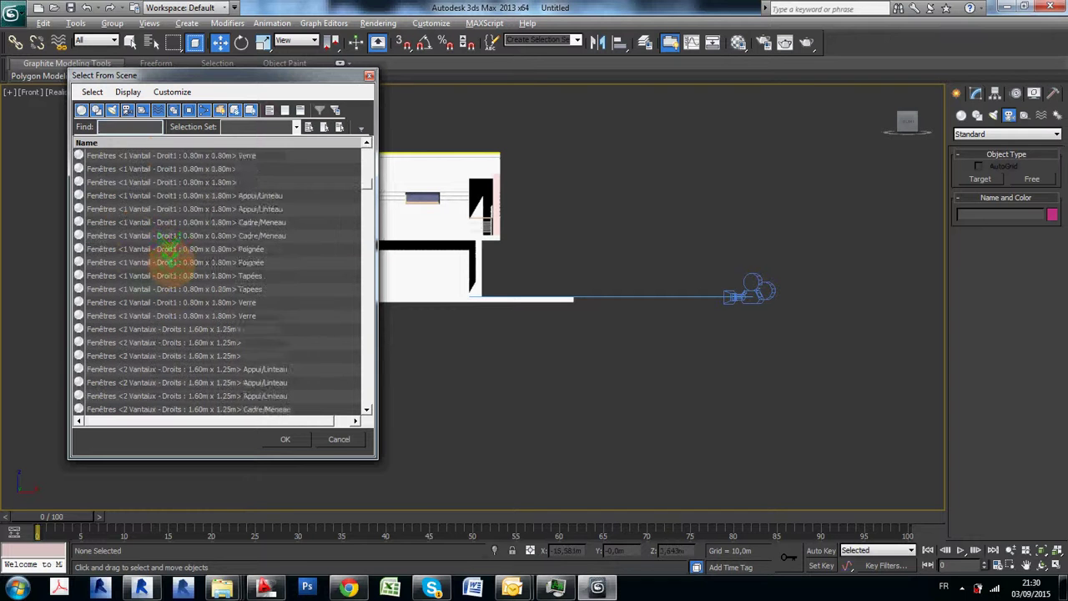
scroll(173, 267, "down", 10)
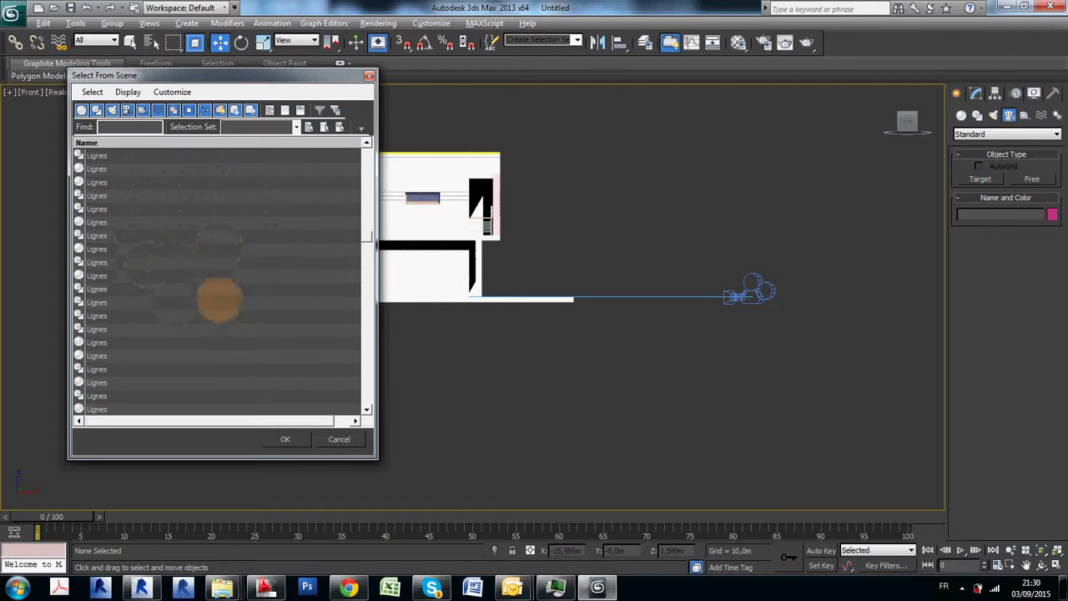
left_click_drag(365, 238, 367, 155)
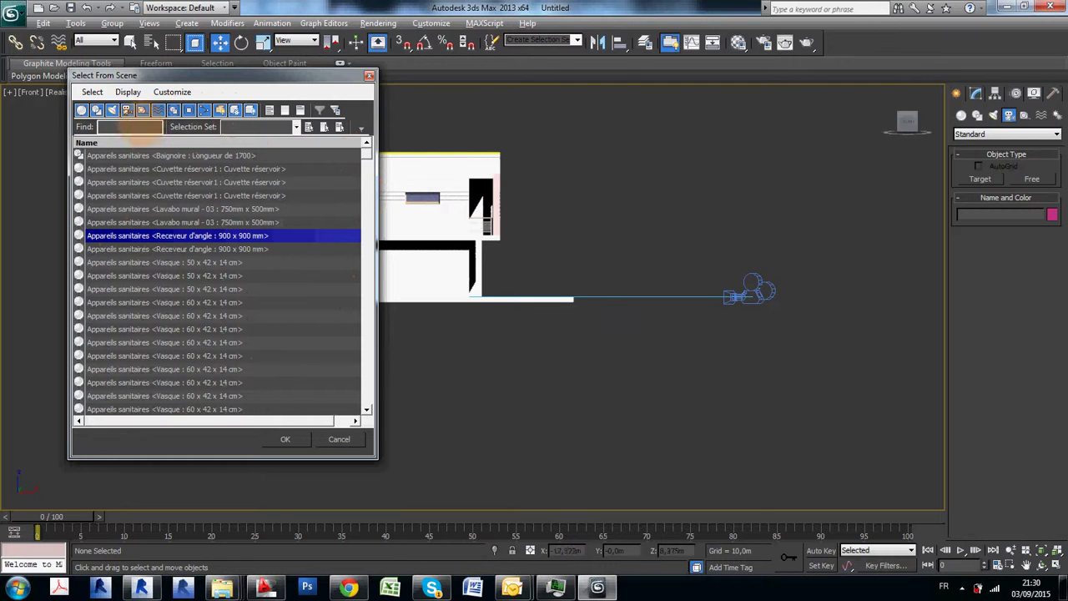
Limit the scene object list to cameras and select Camera001 by name
left_click(285, 109)
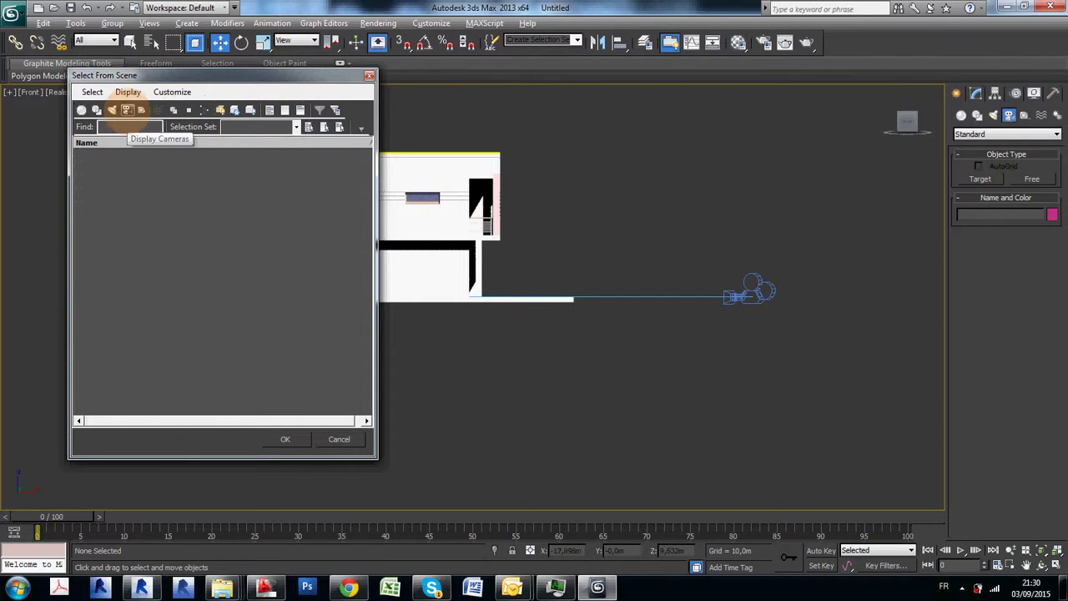
left_click(127, 110)
left_click(121, 155)
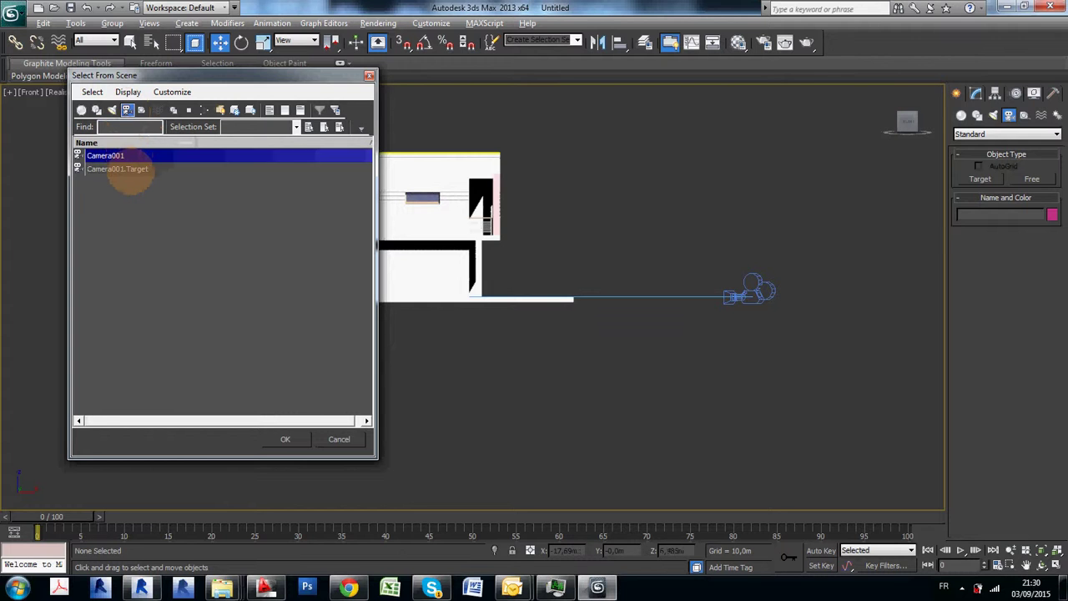
left_click(132, 169)
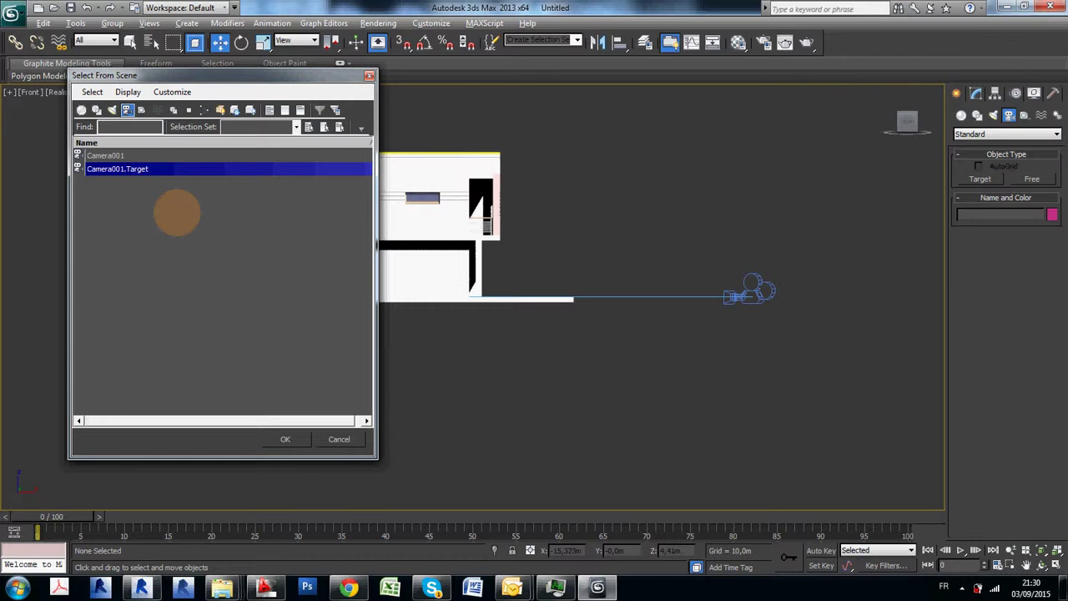
left_click(123, 155)
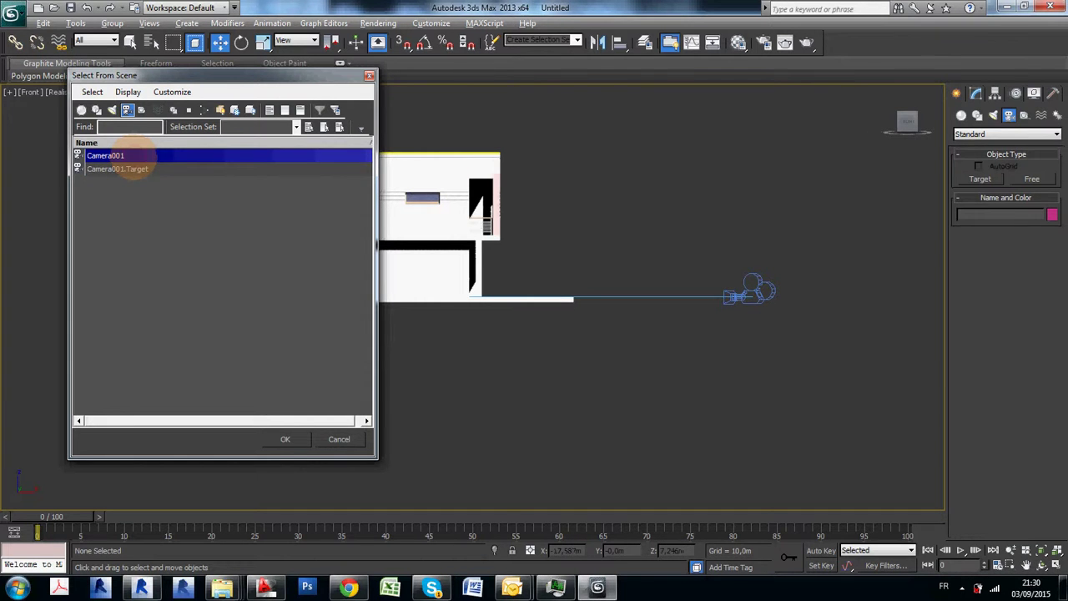
left_click(284, 439)
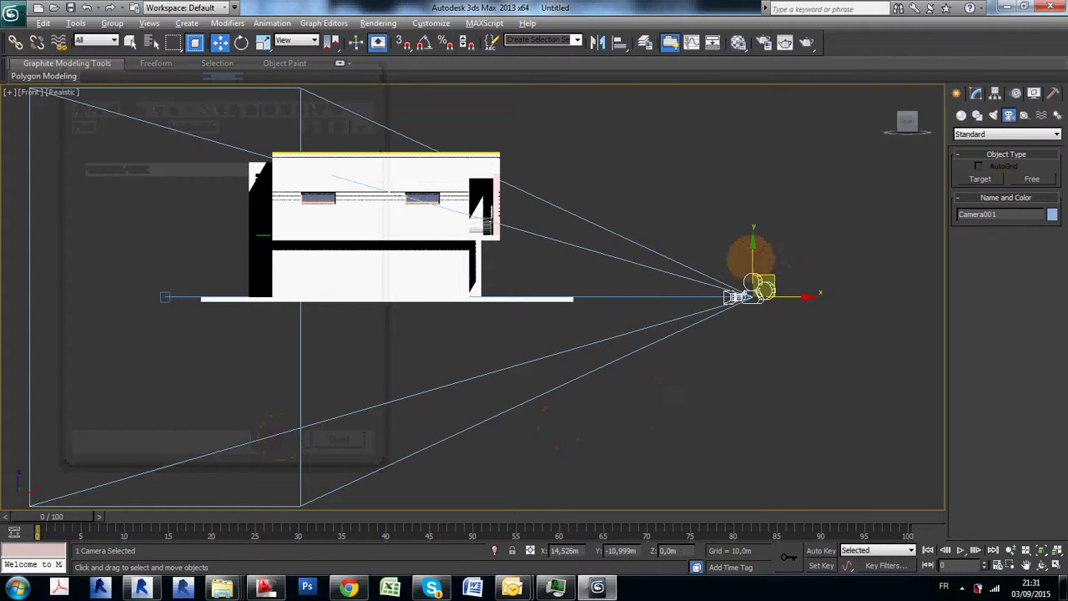
Raise Camera001 to a height of about 2.7 m and its target to about 5.1 m, then clear the selection
left_click_drag(753, 267, 751, 203)
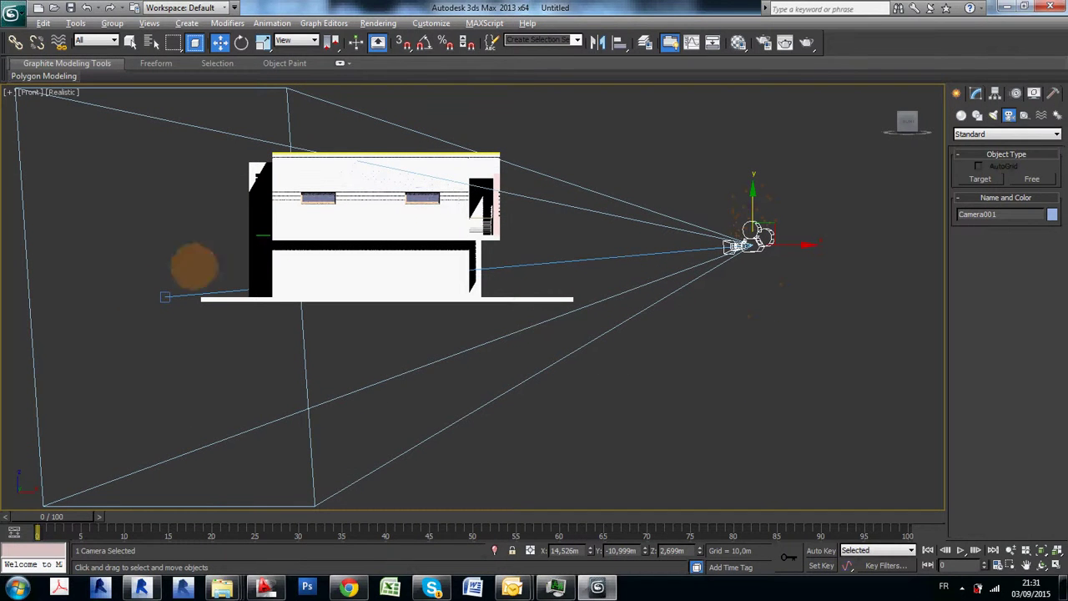
left_click(165, 297)
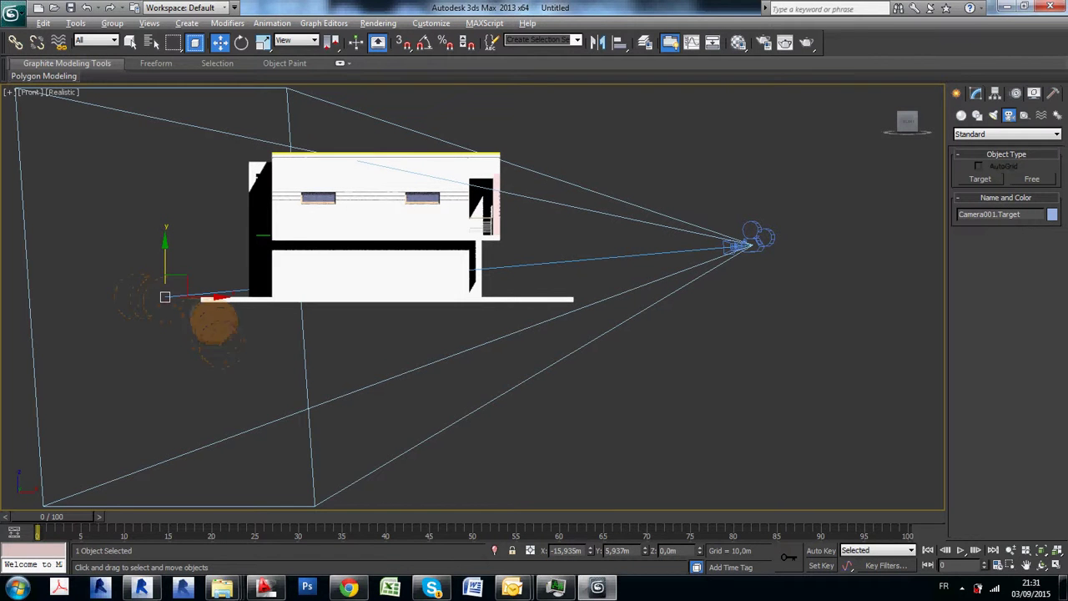
left_click_drag(161, 261, 177, 209)
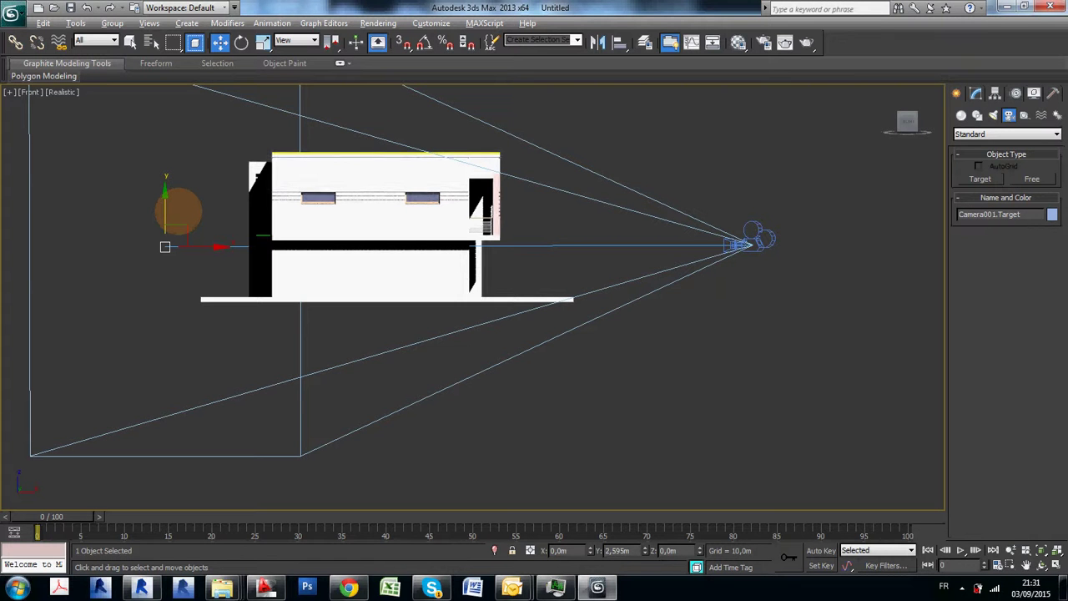
left_click_drag(178, 211, 195, 162)
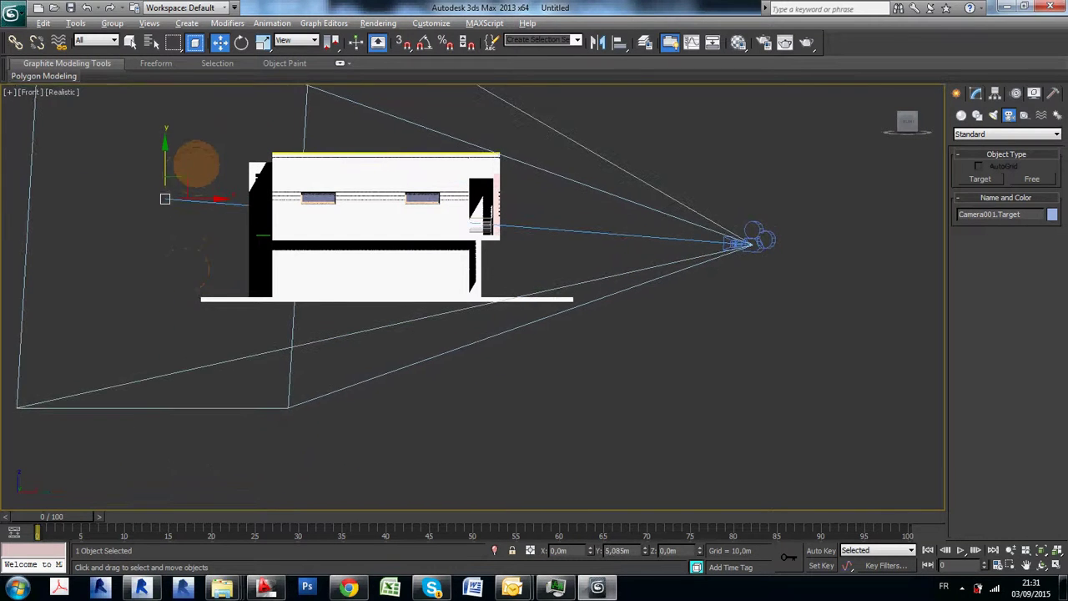
left_click(634, 403)
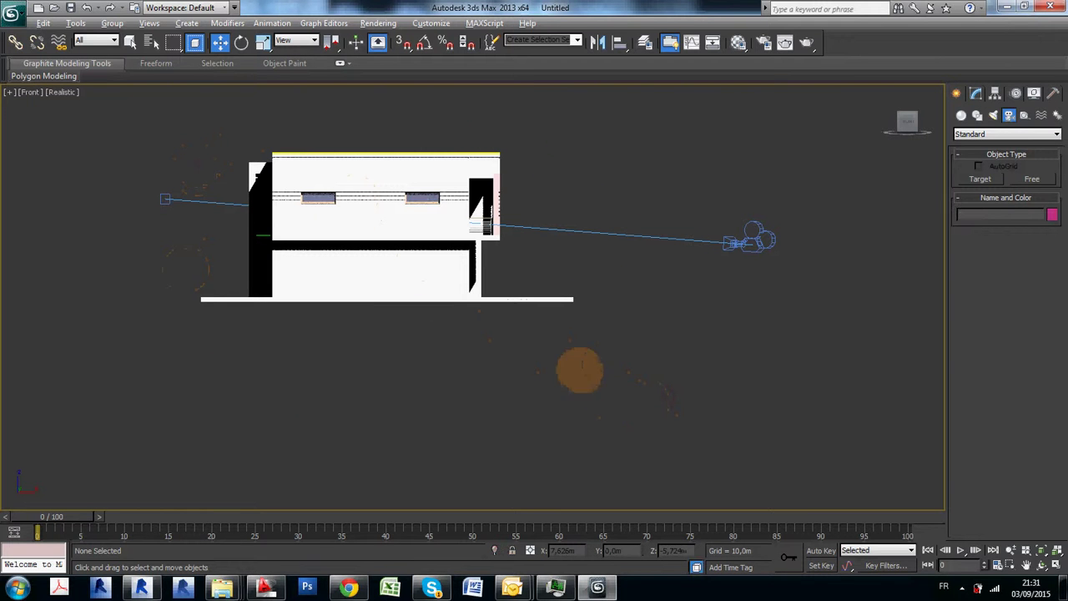
Look through Camera001 in the viewport, restore the four-viewport layout and enlarge the camera viewport
left_click(30, 91)
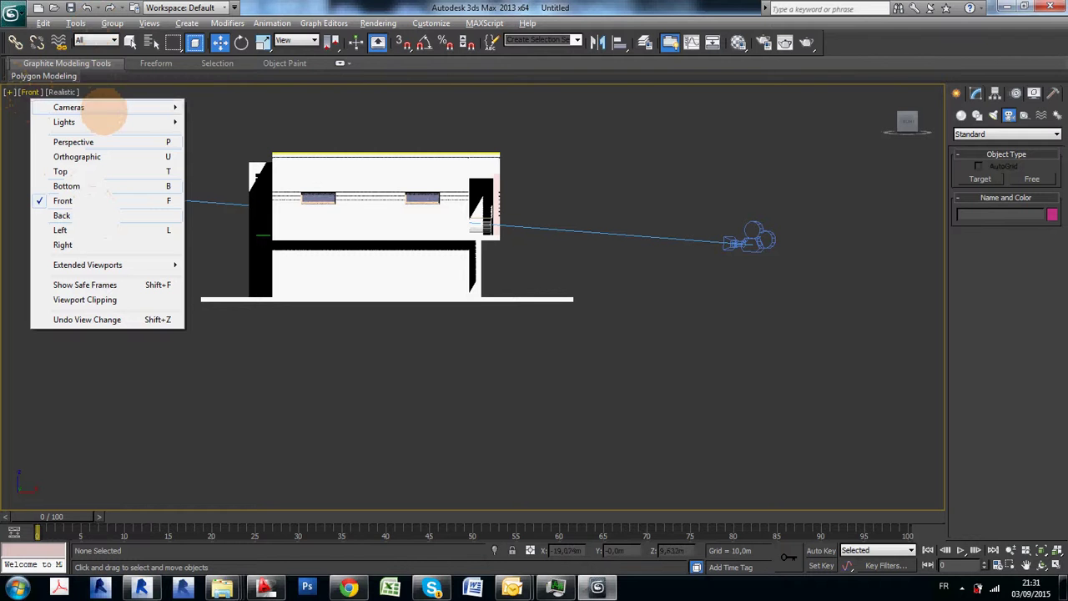
mouse_move(76, 107)
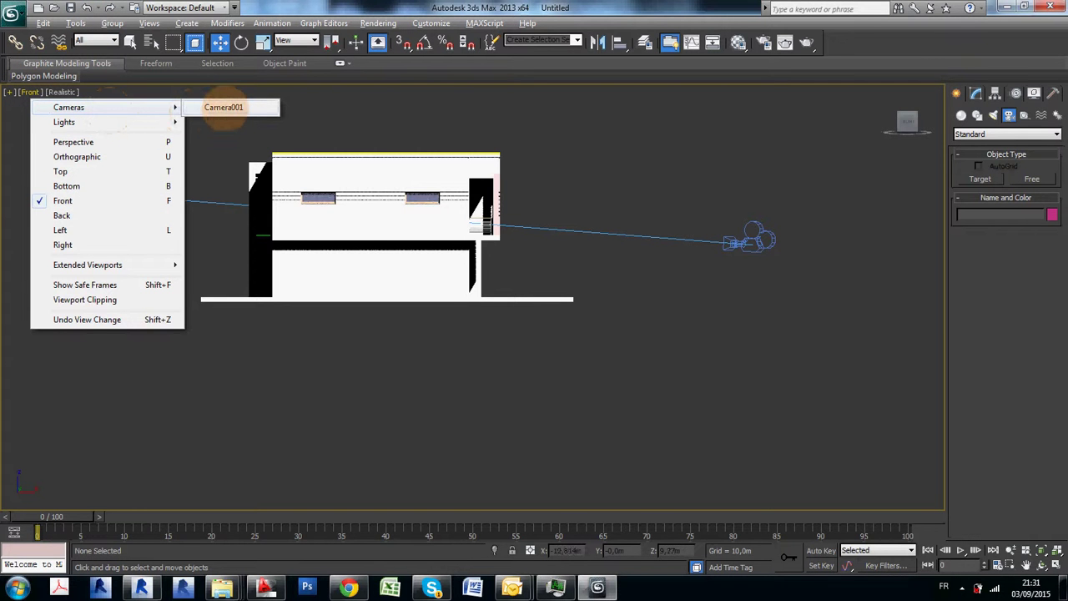
left_click(224, 109)
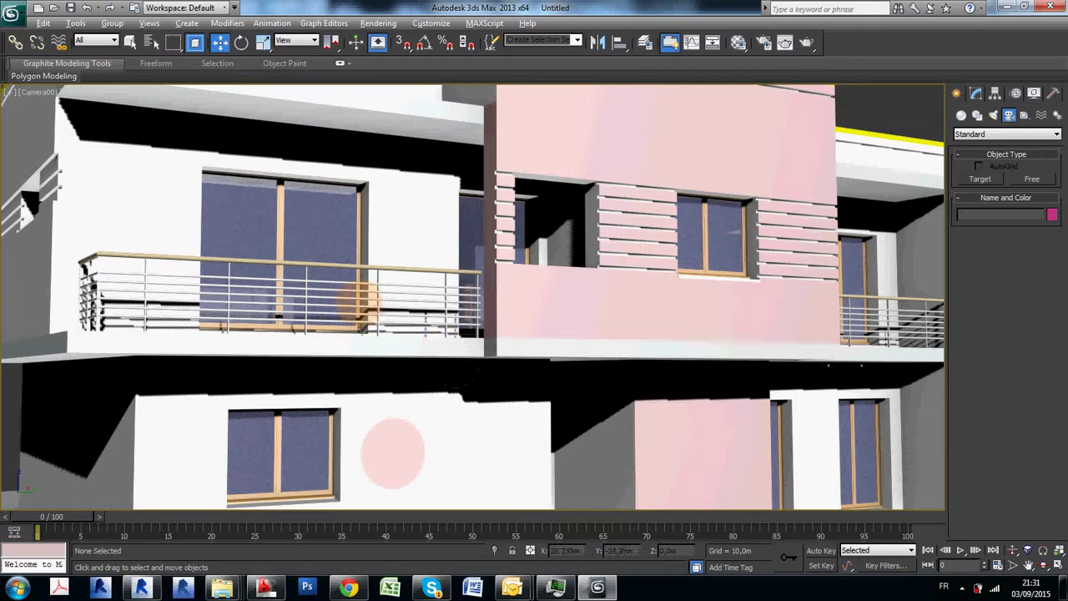
key("alt+w")
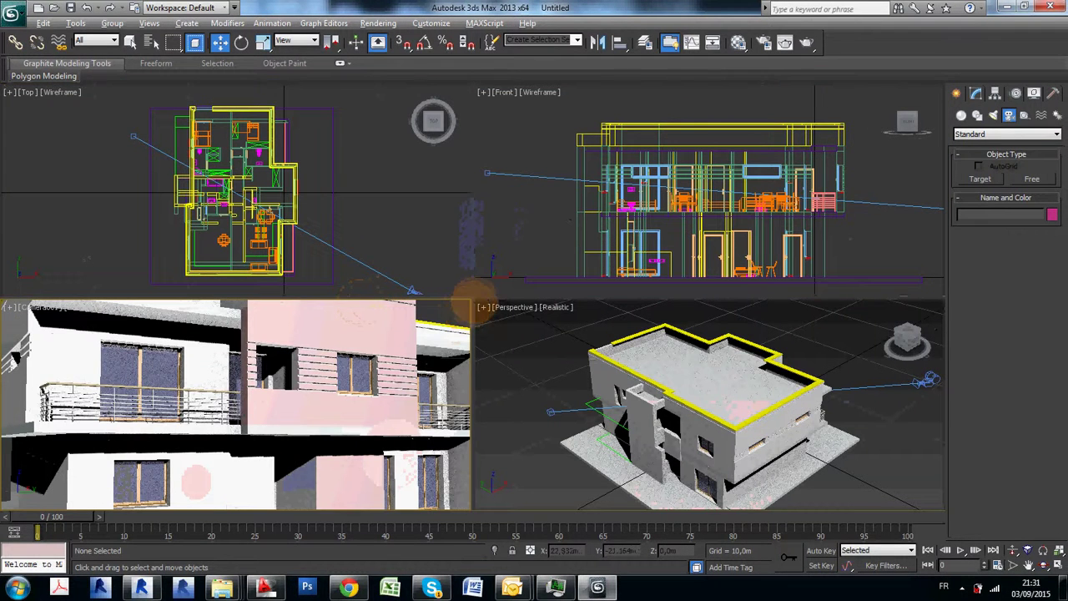
left_click_drag(473, 298, 623, 198)
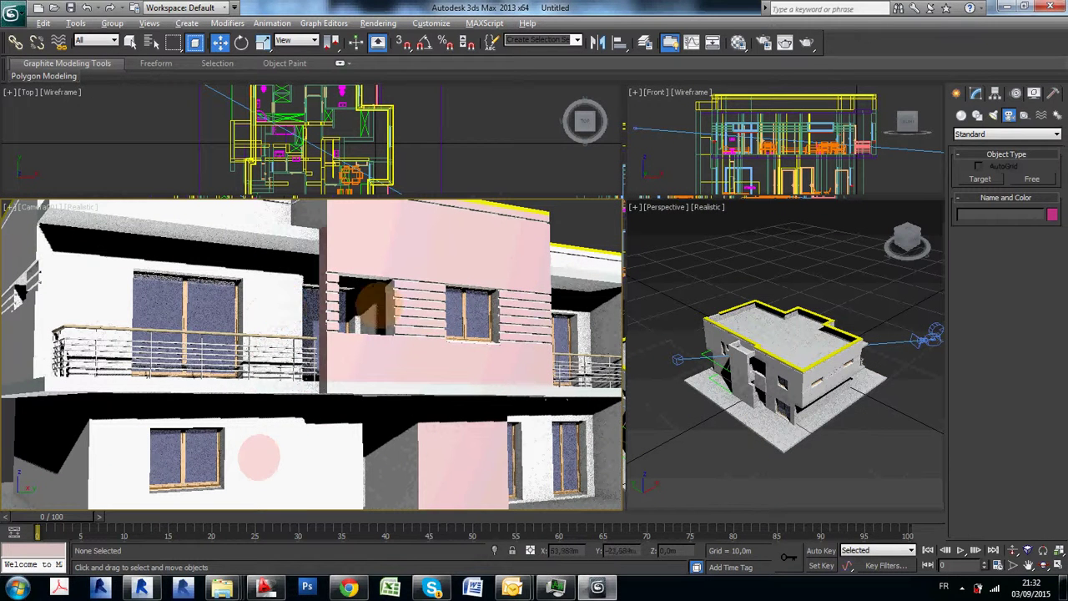
Toggle safe frames on and off repeatedly in the Camera001 viewport, leaving them off
key("shift+f")
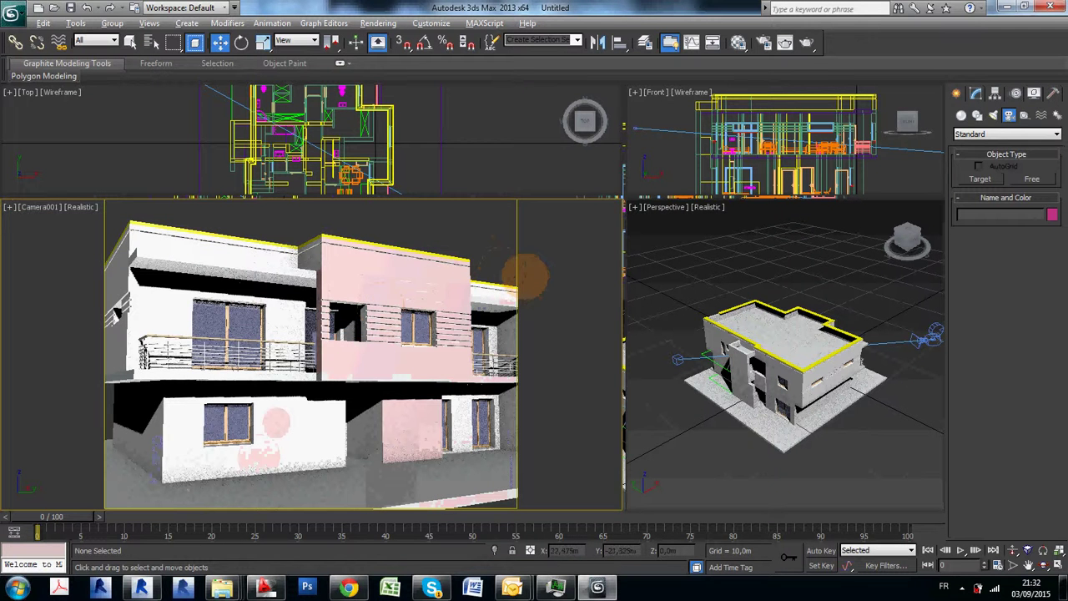
key("shift+f")
key("shift+f")
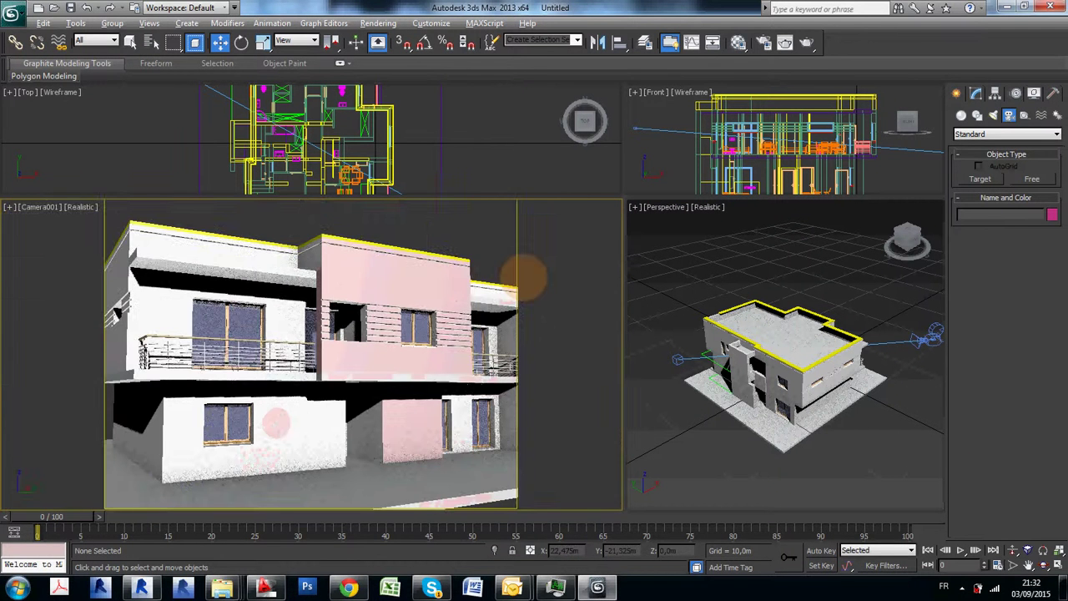
key("shift+f")
key("shift+f")
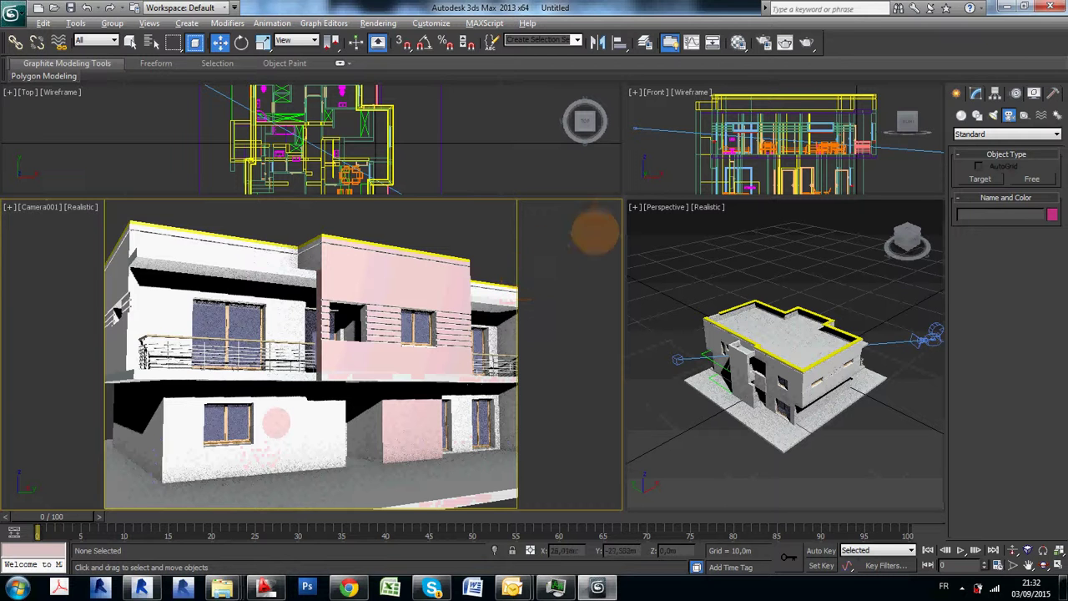
key("shift+f")
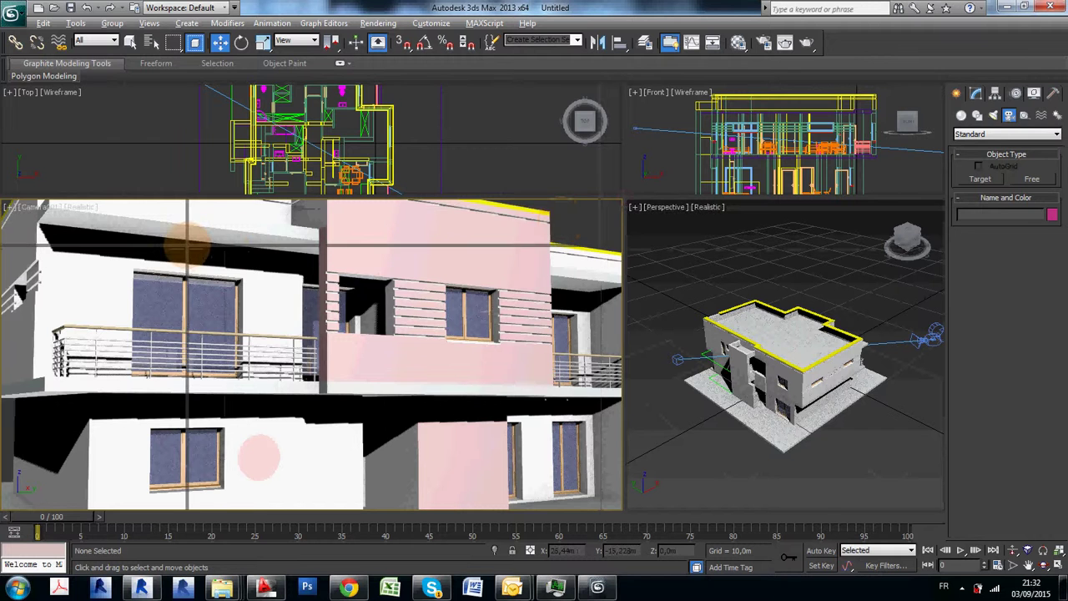
Resize the Camera001 viewport smaller and larger to compare its framing without and with safe frames, leaving safe frames on
left_click_drag(185, 245, 188, 246)
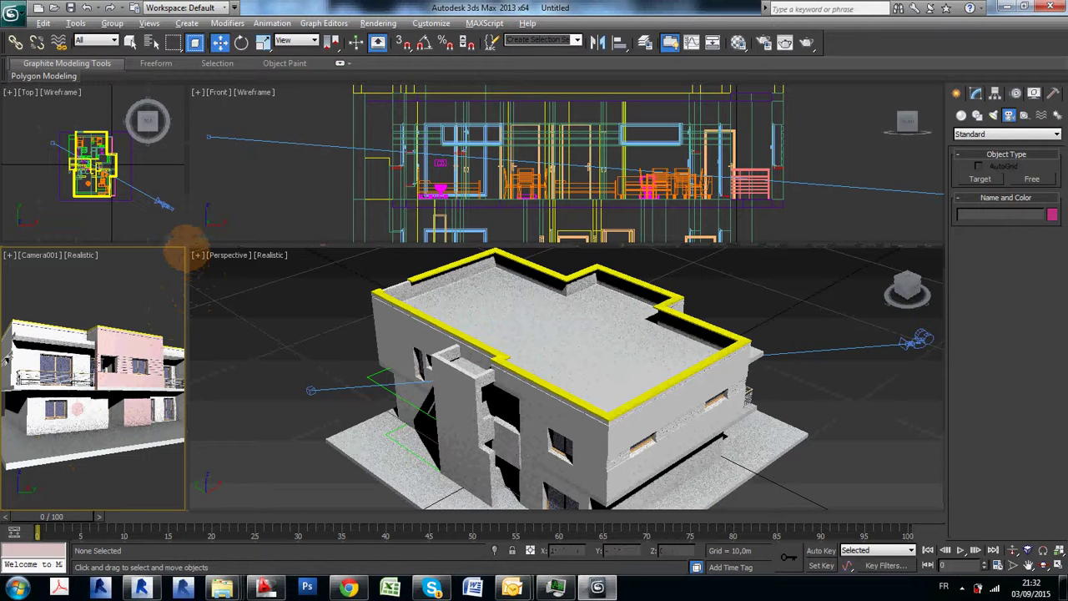
left_click_drag(185, 246, 751, 241)
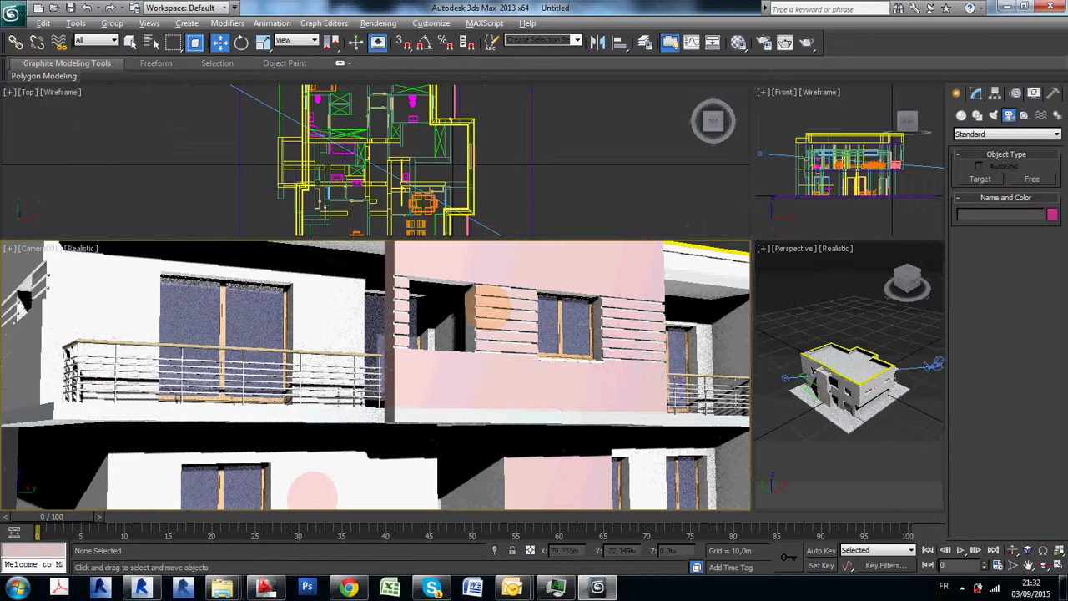
key("shift+f")
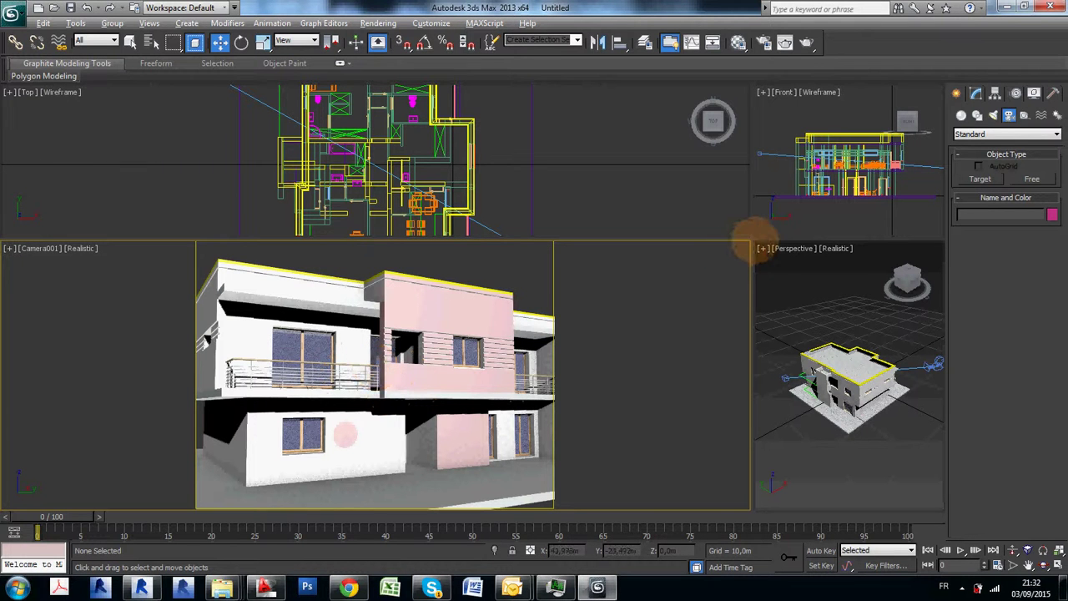
left_click_drag(751, 241, 198, 240)
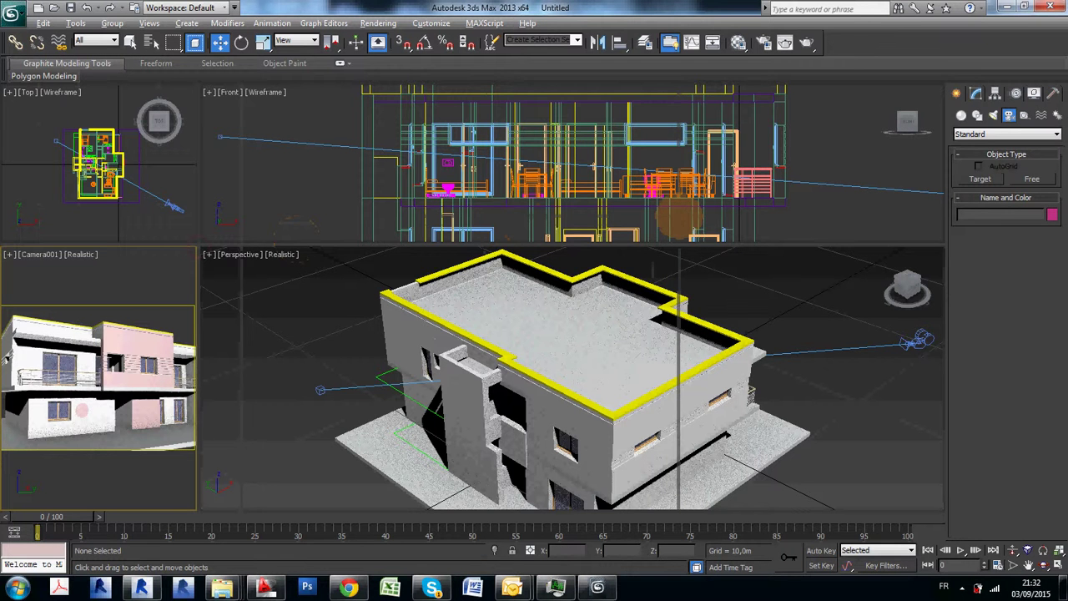
left_click_drag(678, 216, 676, 219)
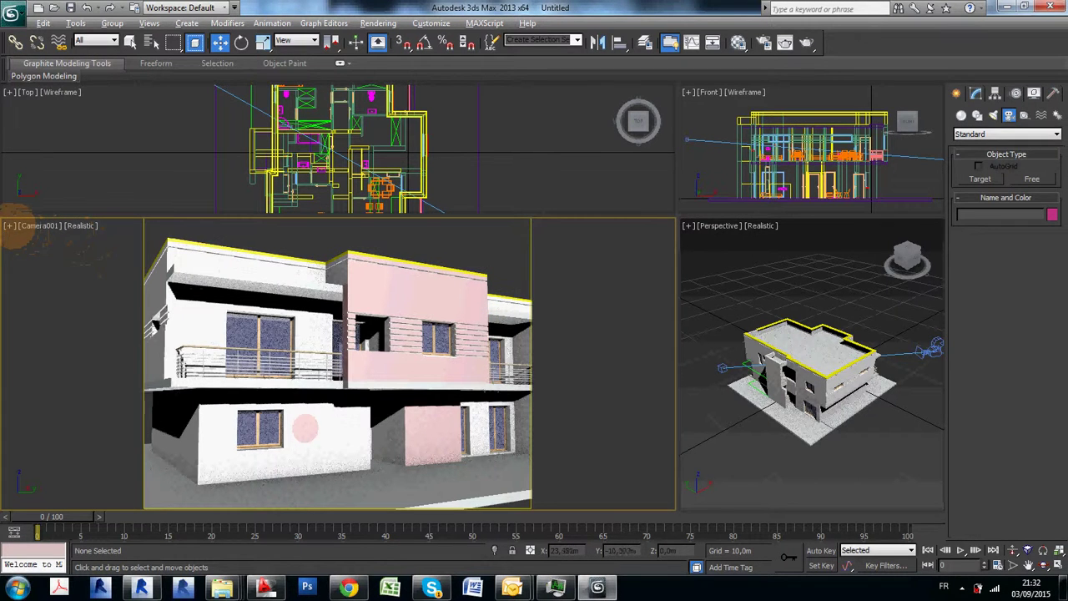
Compare the Camera001 framing with safe frames off while resizing, then enlarge its viewport and show safe frames again
left_click(9, 227)
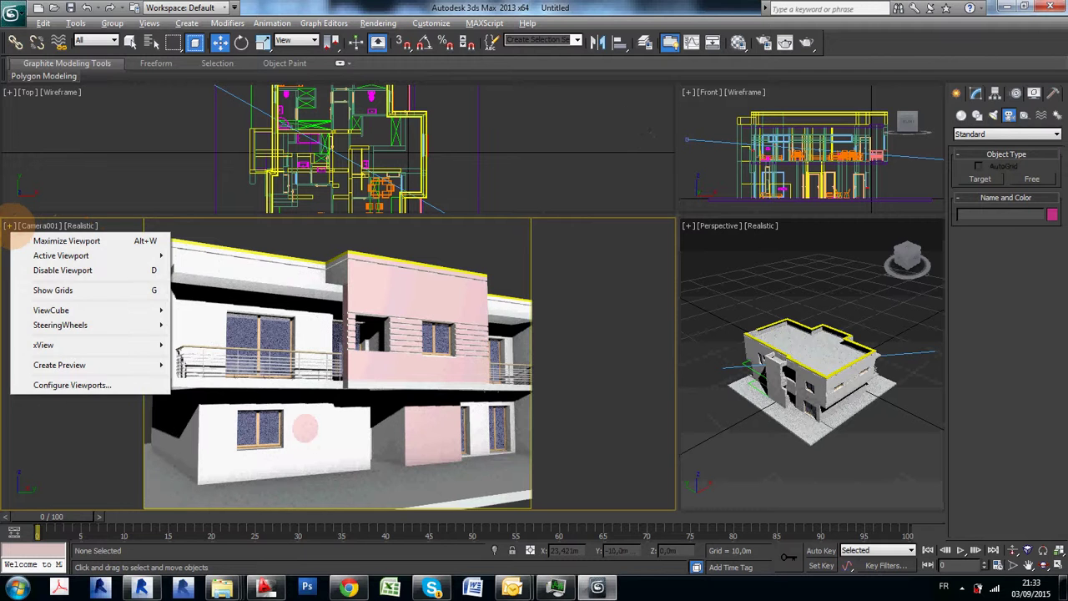
left_click(39, 226)
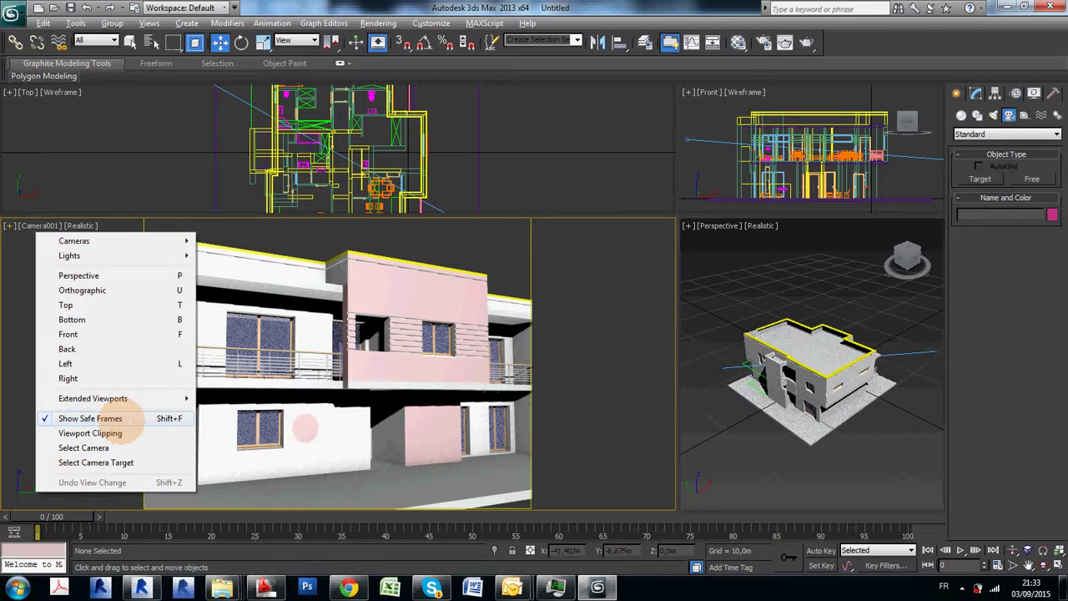
left_click(117, 420)
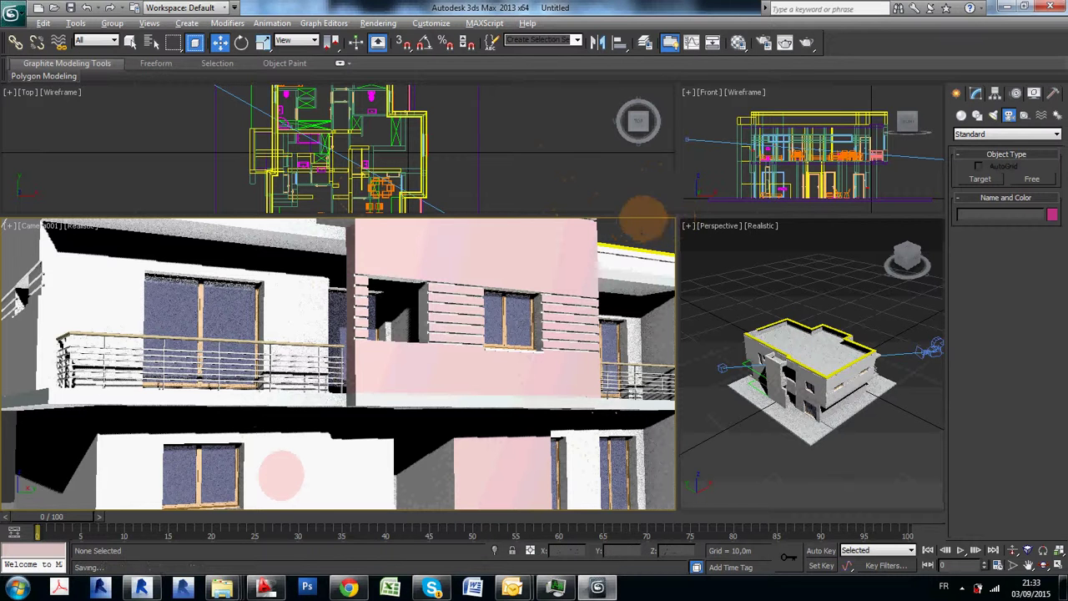
left_click_drag(402, 227, 401, 223)
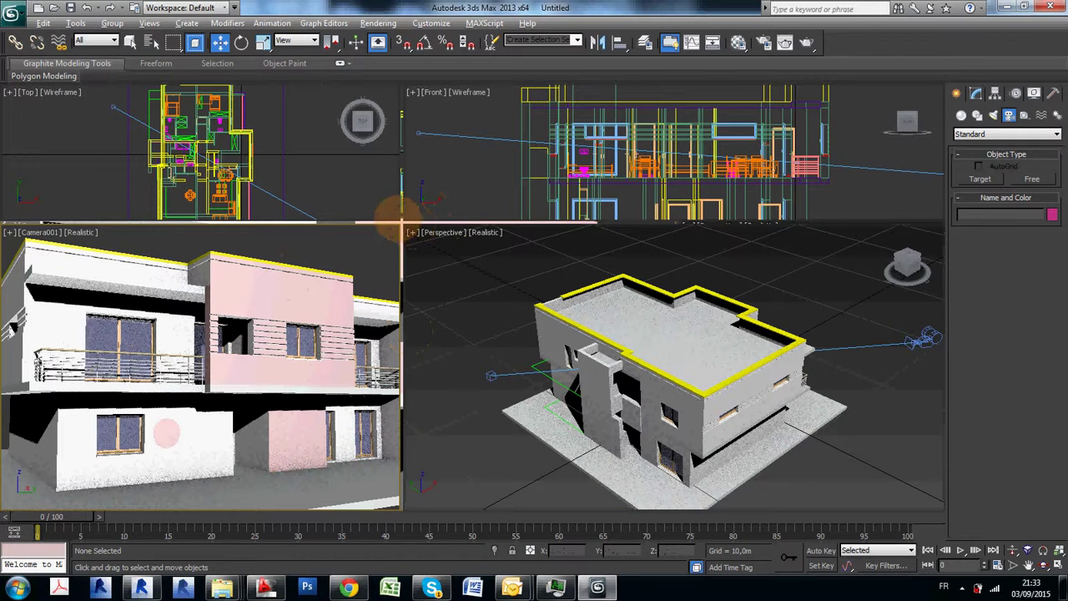
left_click_drag(399, 221, 759, 236)
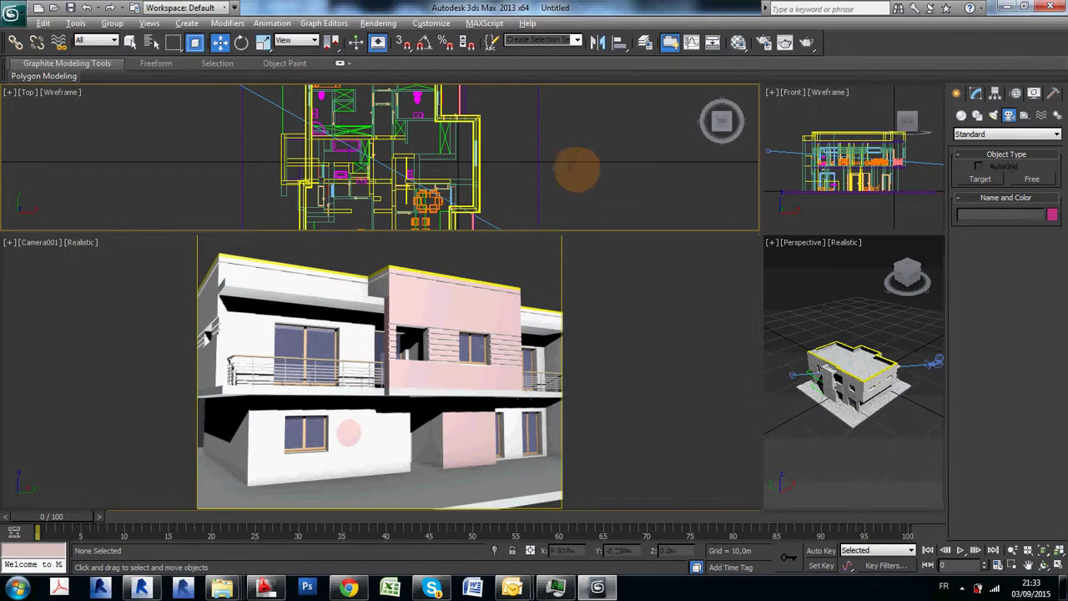
Move Camera001 farther from the house along X in the top view, to about X 18.7 m
scroll(555, 162, "down", 5)
scroll(552, 164, "down", 2)
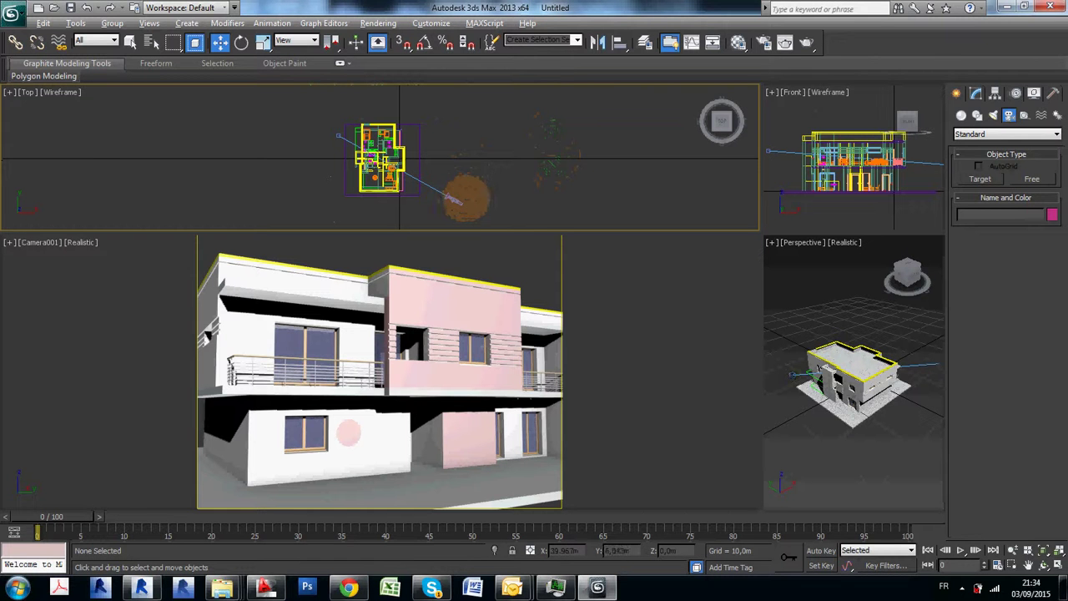
left_click(450, 198)
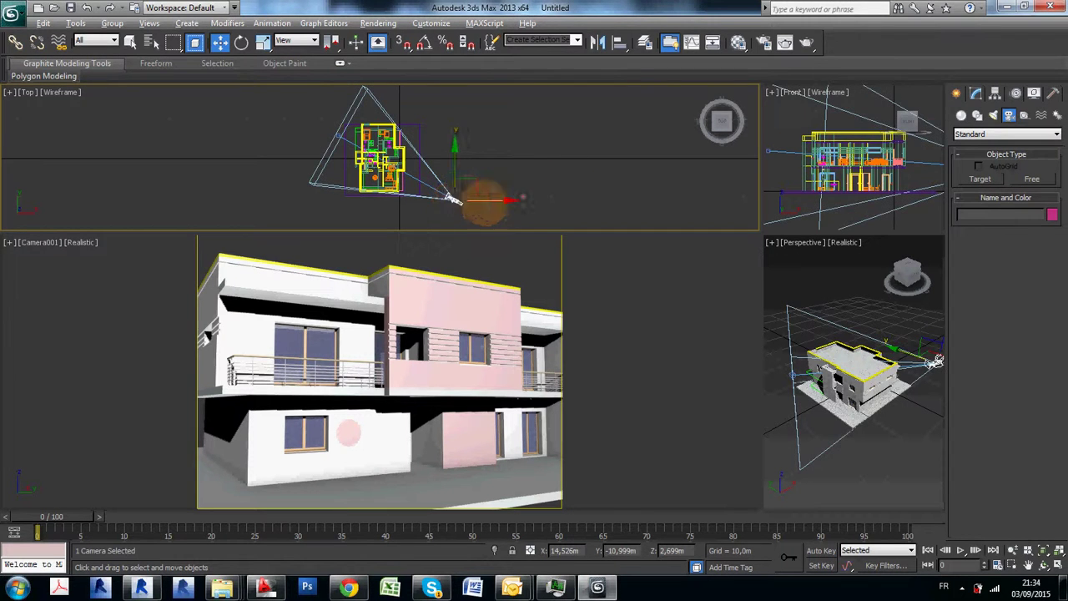
left_click_drag(492, 203, 504, 208)
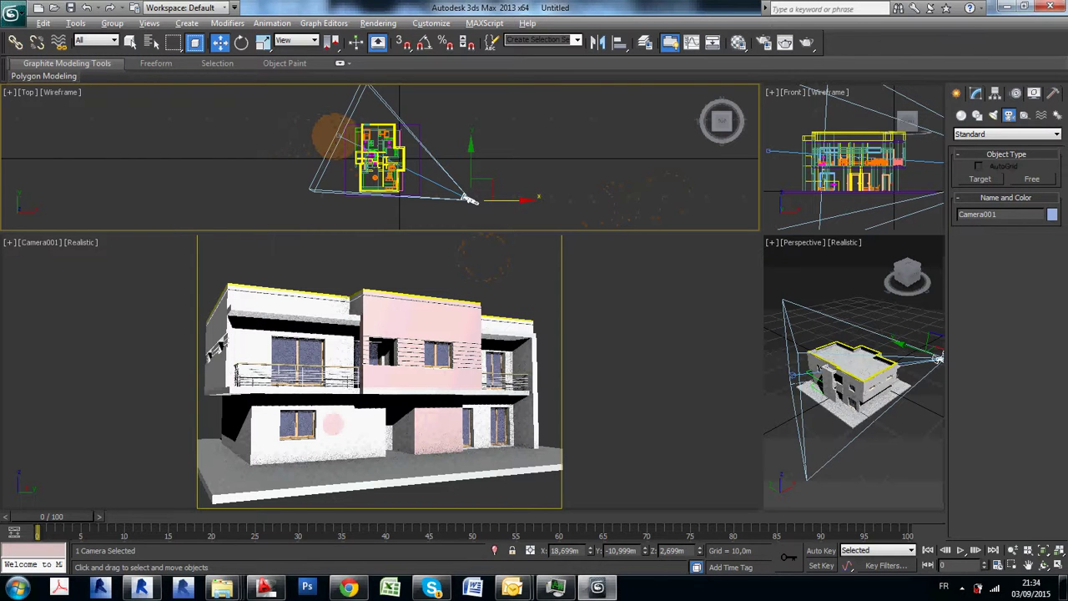
Lower the Camera001 target to a height of about 4.8 m and clear the selection
left_click(337, 135)
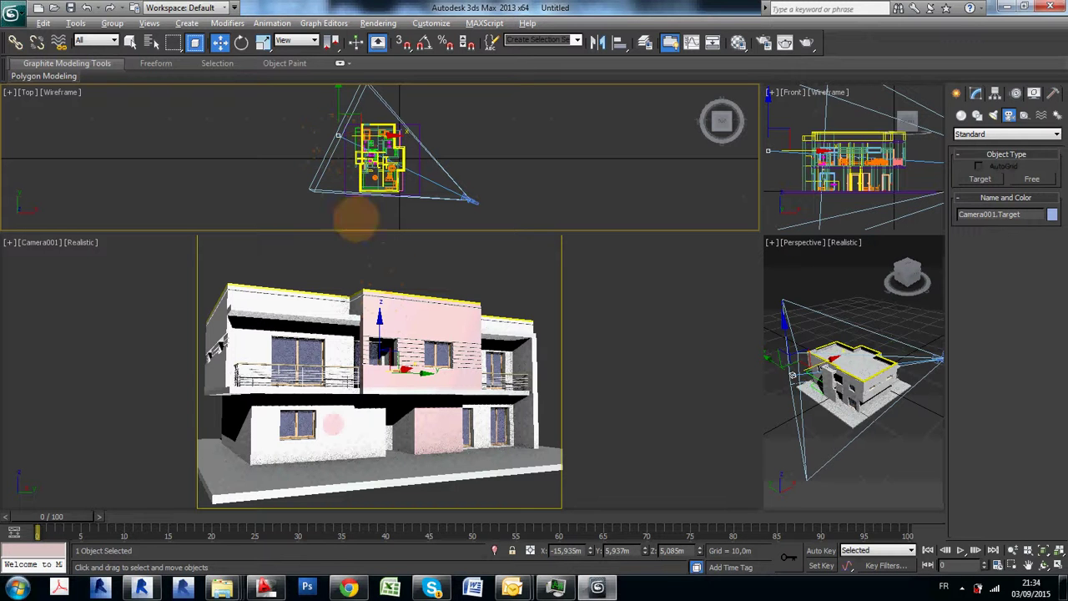
left_click(384, 310)
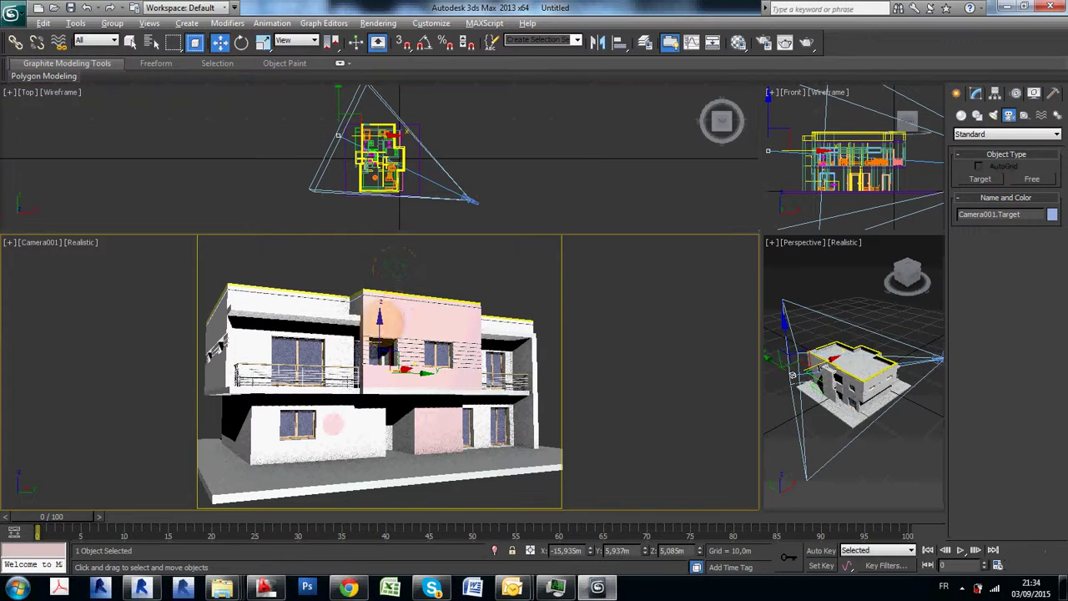
mouse_move(380, 321)
left_mouse_down()
mouse_move(370, 298)
mouse_move(382, 342)
mouse_move(380, 313)
left_mouse_up()
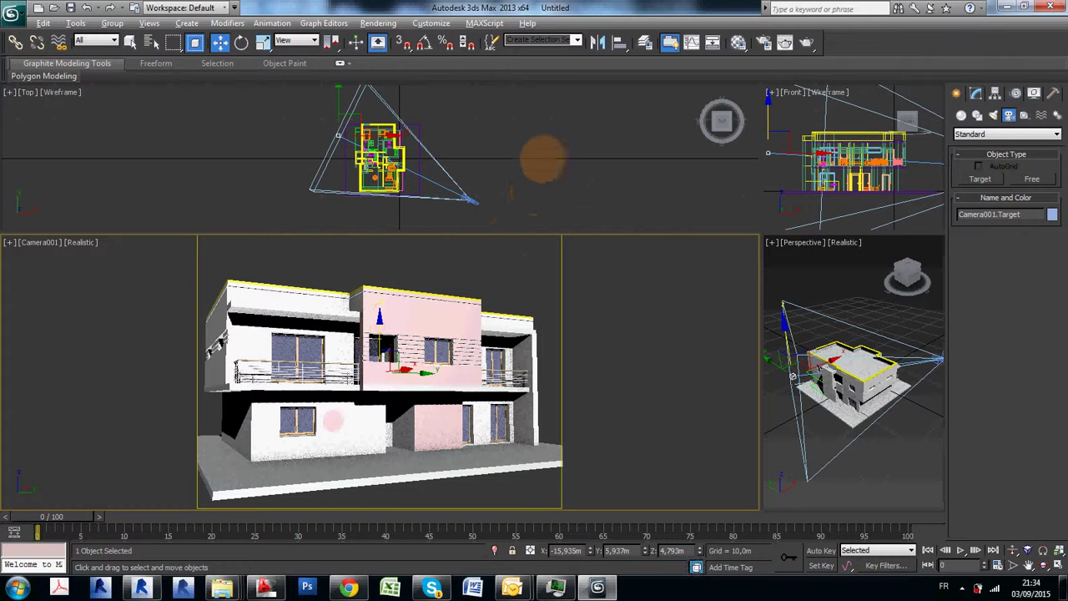
left_click(511, 192)
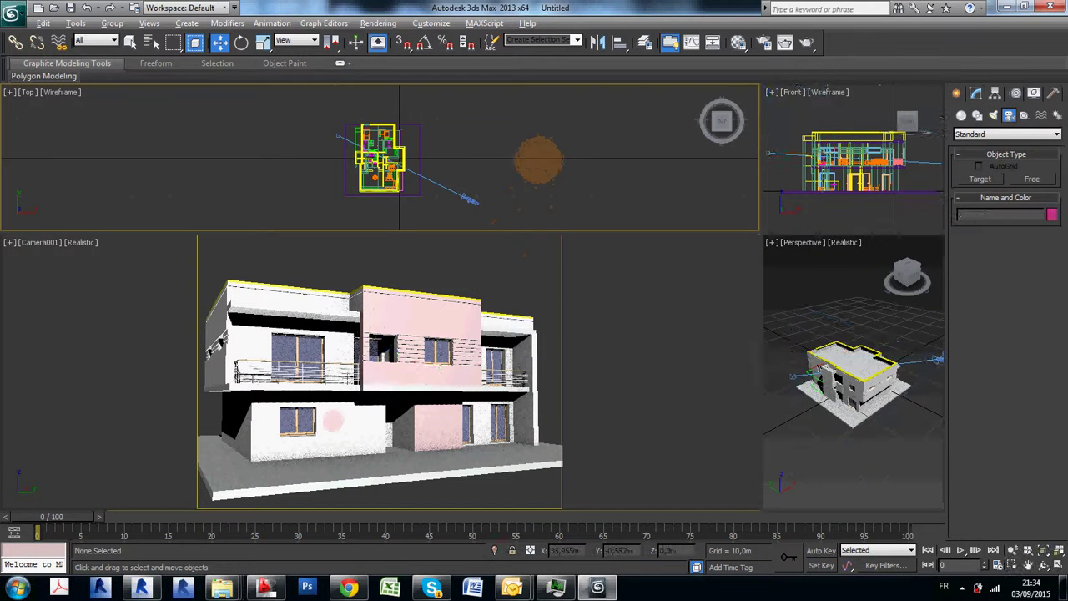